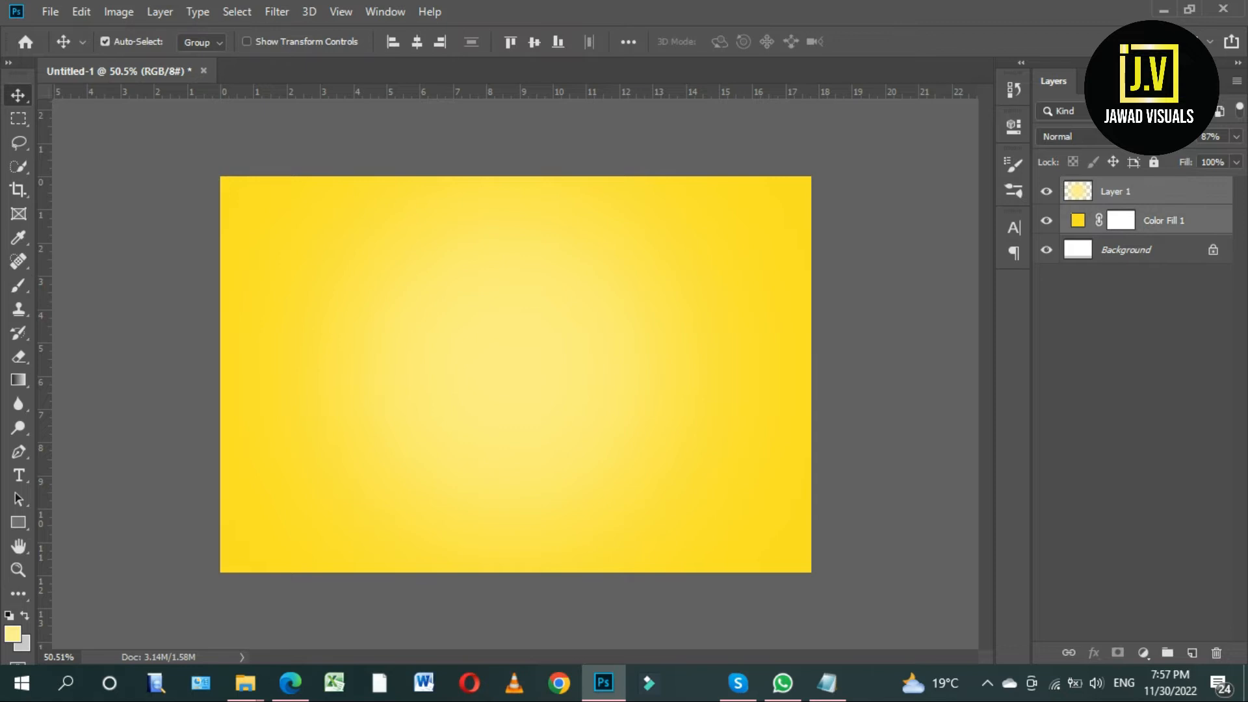
Step: Group the Layer 1 and Color Fill 1 background layers and name the group bg
key(ctrl+g)
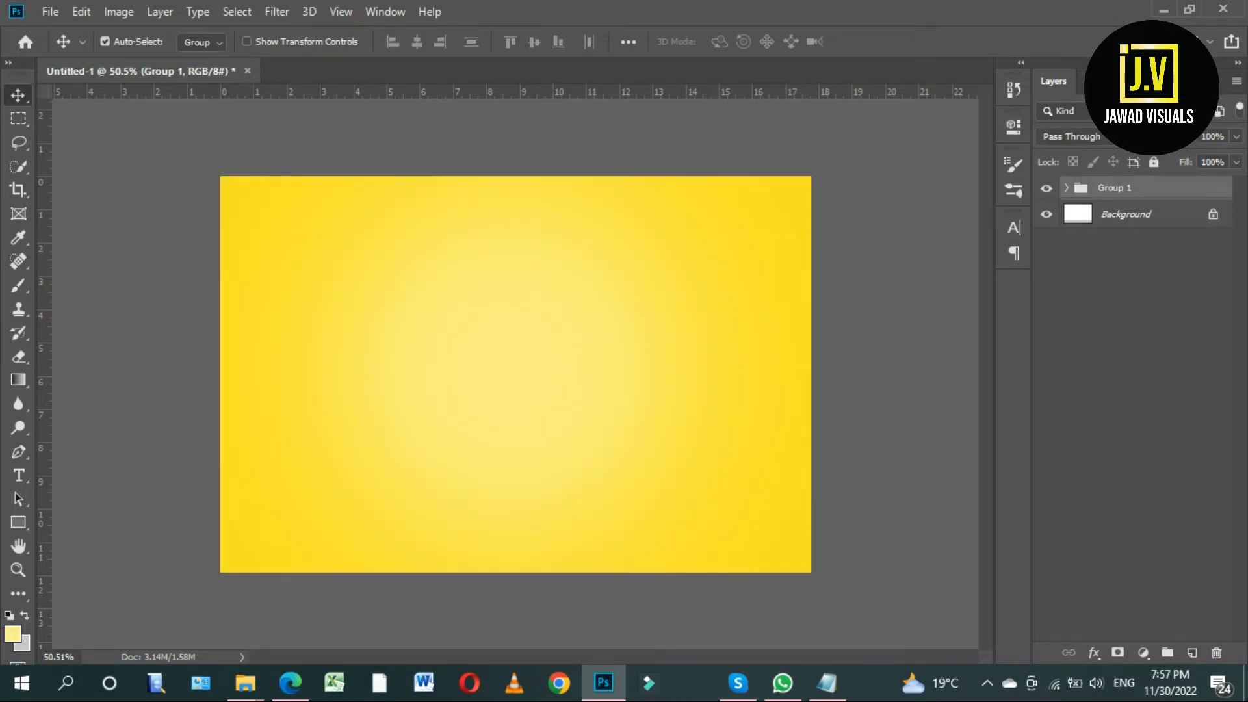
Step: Import the pngwing.com (8) cutout of the jumping man from its folder, enlarge it and position it near the canvas centre
key(super+d)
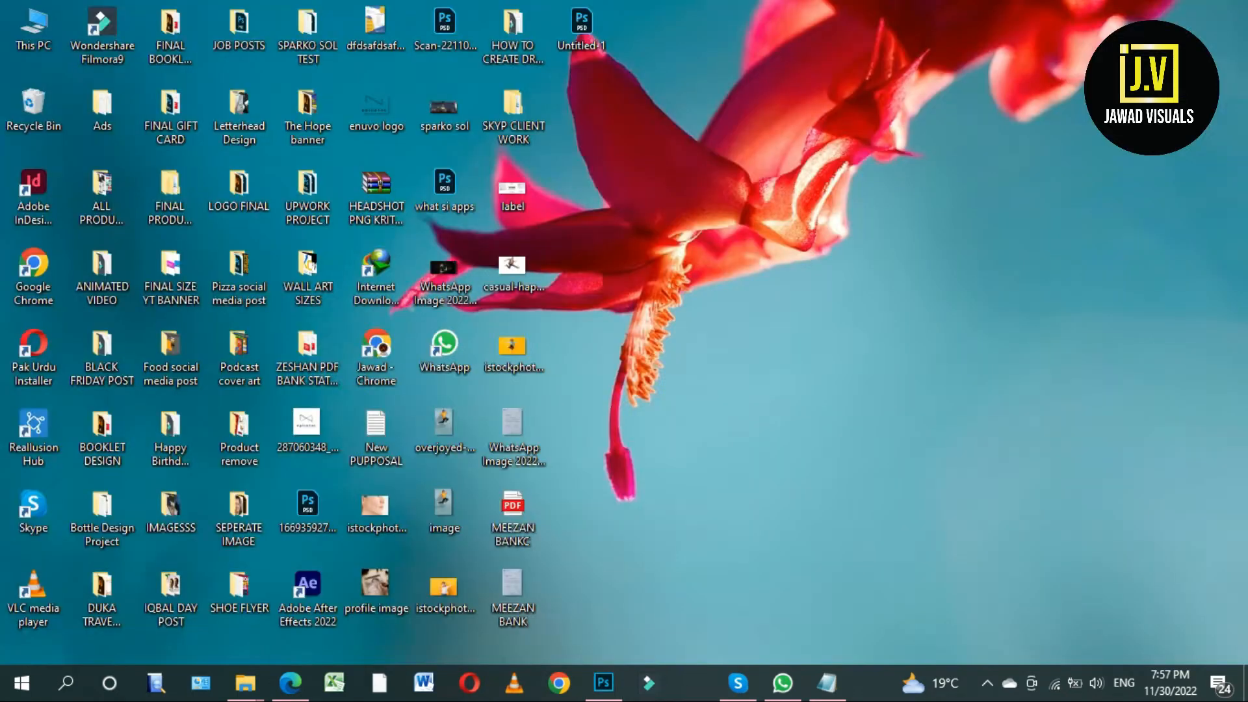
click(245, 684)
click(83, 431)
click(412, 546)
drag(412, 533, 588, 403)
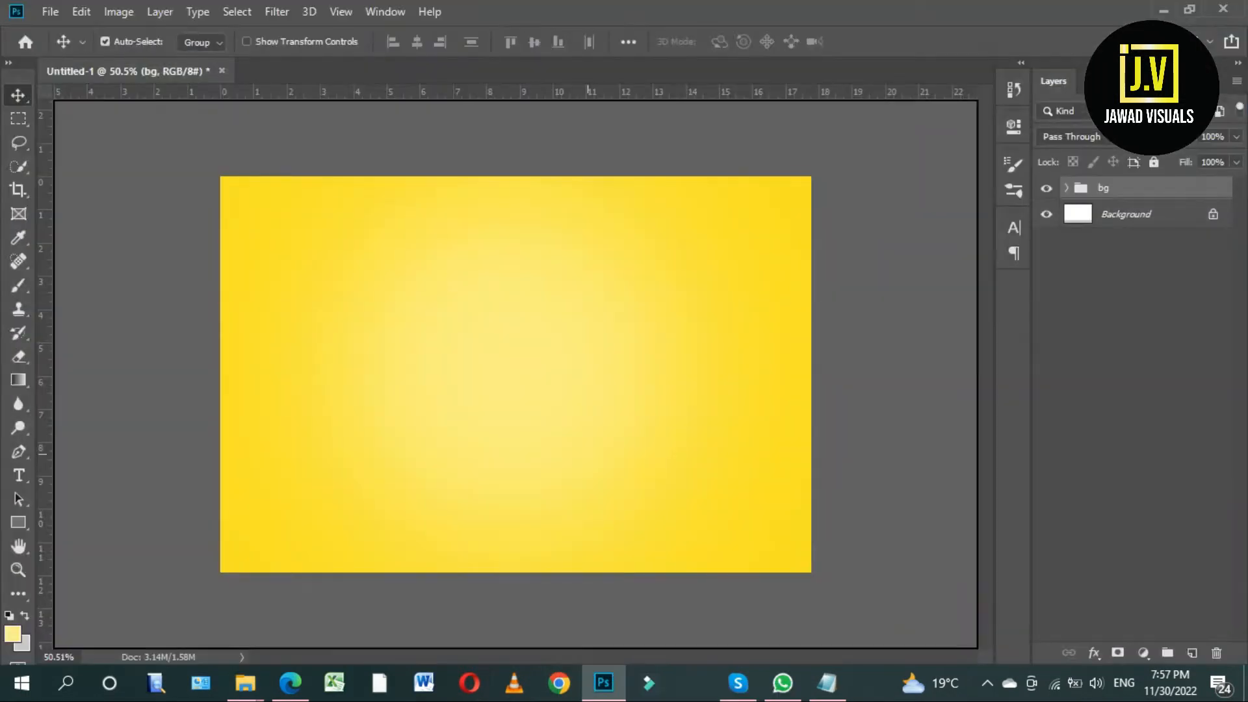
drag(685, 374, 717, 374)
drag(345, 374, 309, 374)
key(Return)
scroll(455, 369, up, 6)
drag(563, 351, 551, 351)
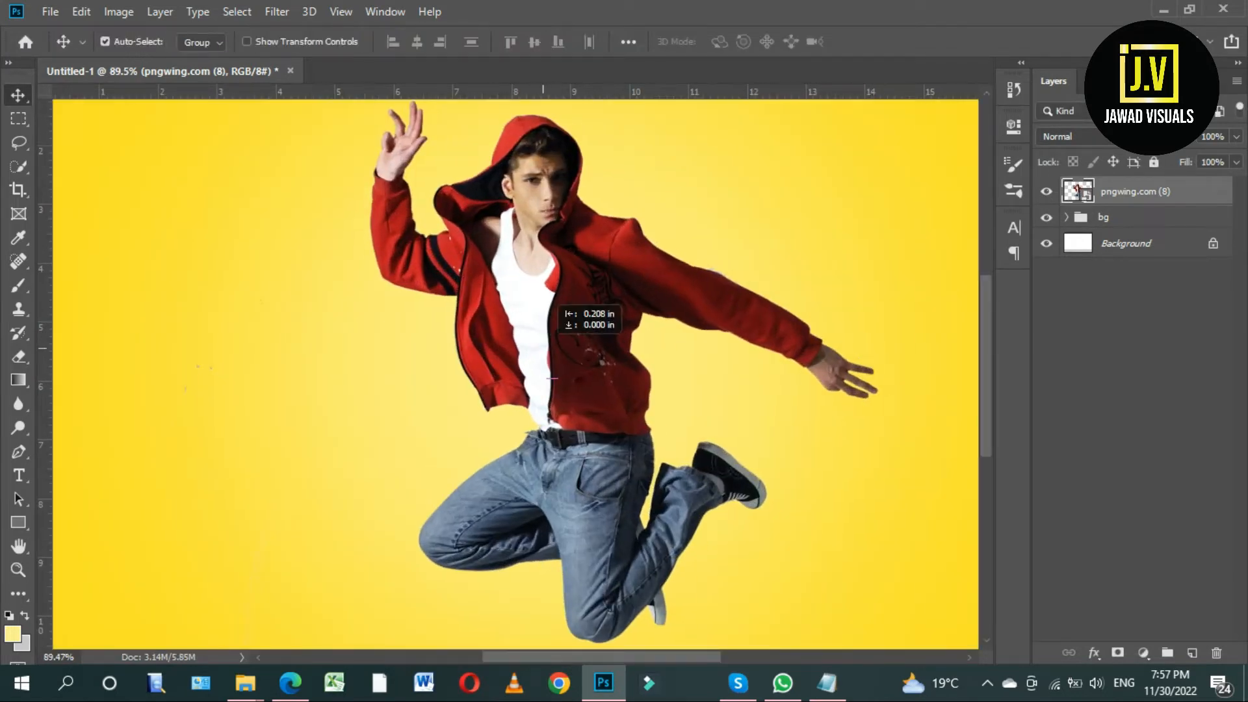
Step: Apply an Exposure adjustment to the man's layer with Exposure +0.82 and Offset +0.0059
click(119, 11)
mouse_move(139, 58)
click(334, 111)
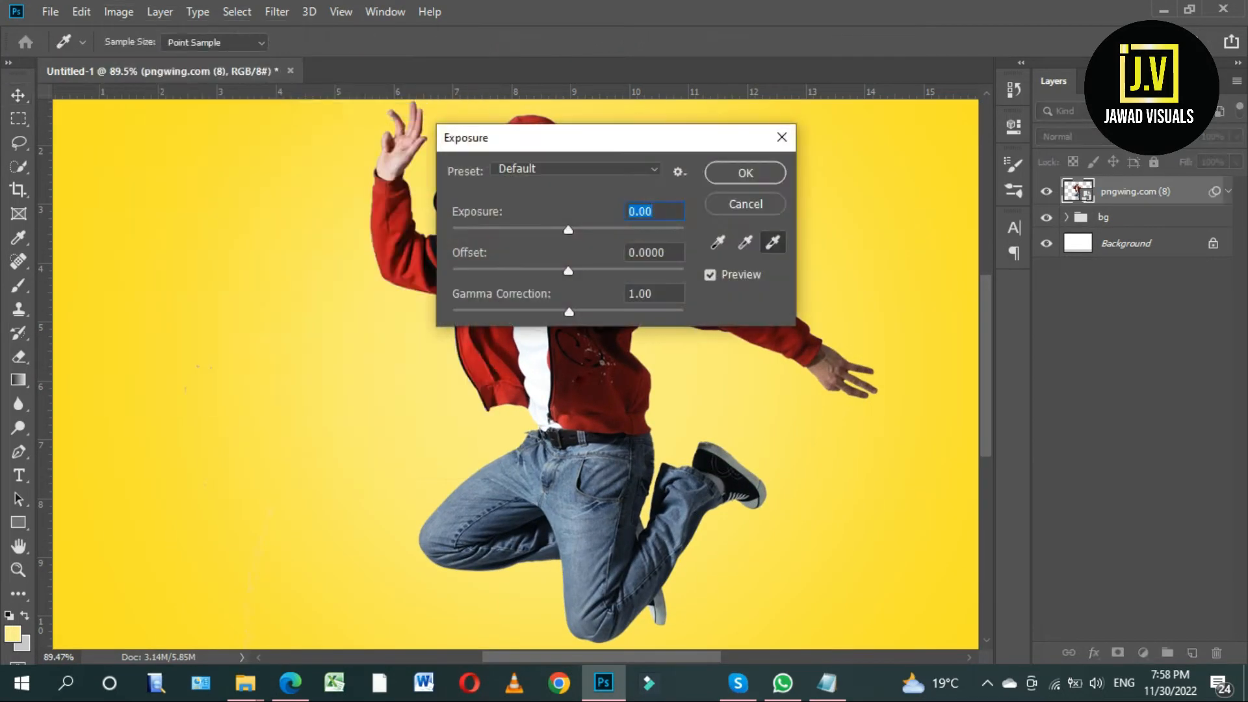
drag(568, 230, 576, 231)
drag(577, 138, 859, 138)
drag(850, 271, 864, 230)
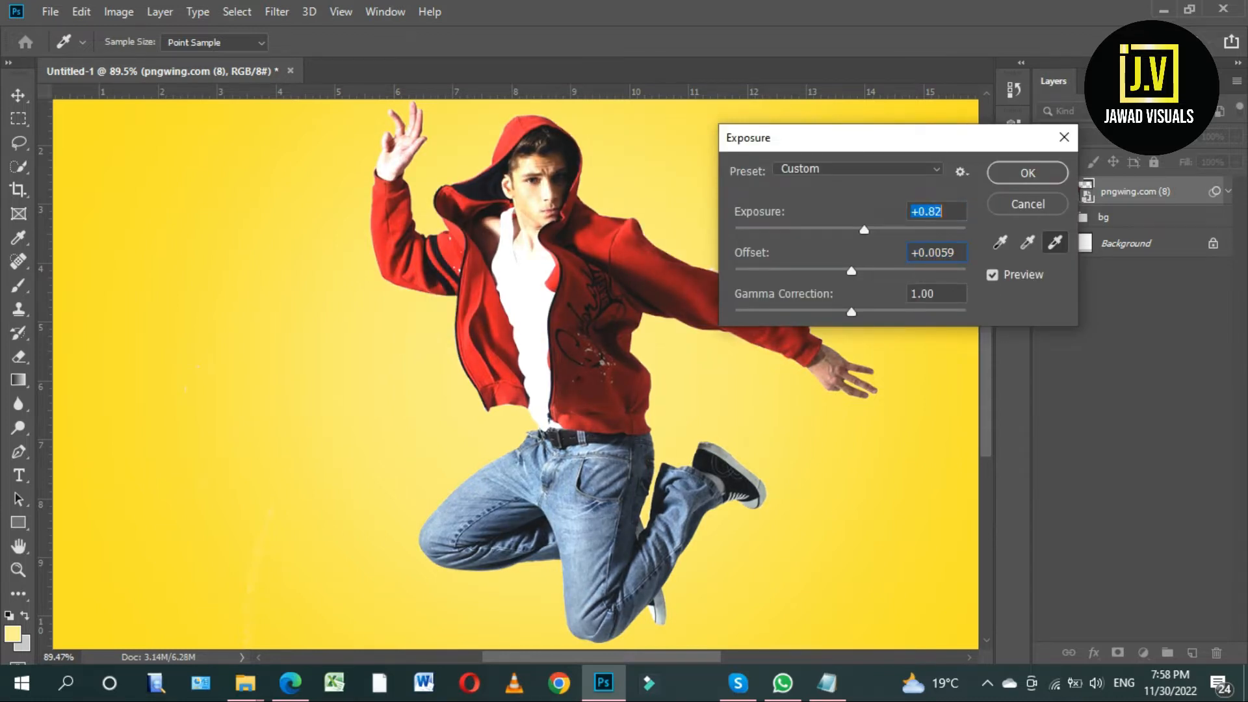
key(Return)
Step: Select the white specks along the upper edge of the outstretched sleeve with the Polygonal Lasso
scroll(689, 236, up, 9)
scroll(805, 238, up, 3)
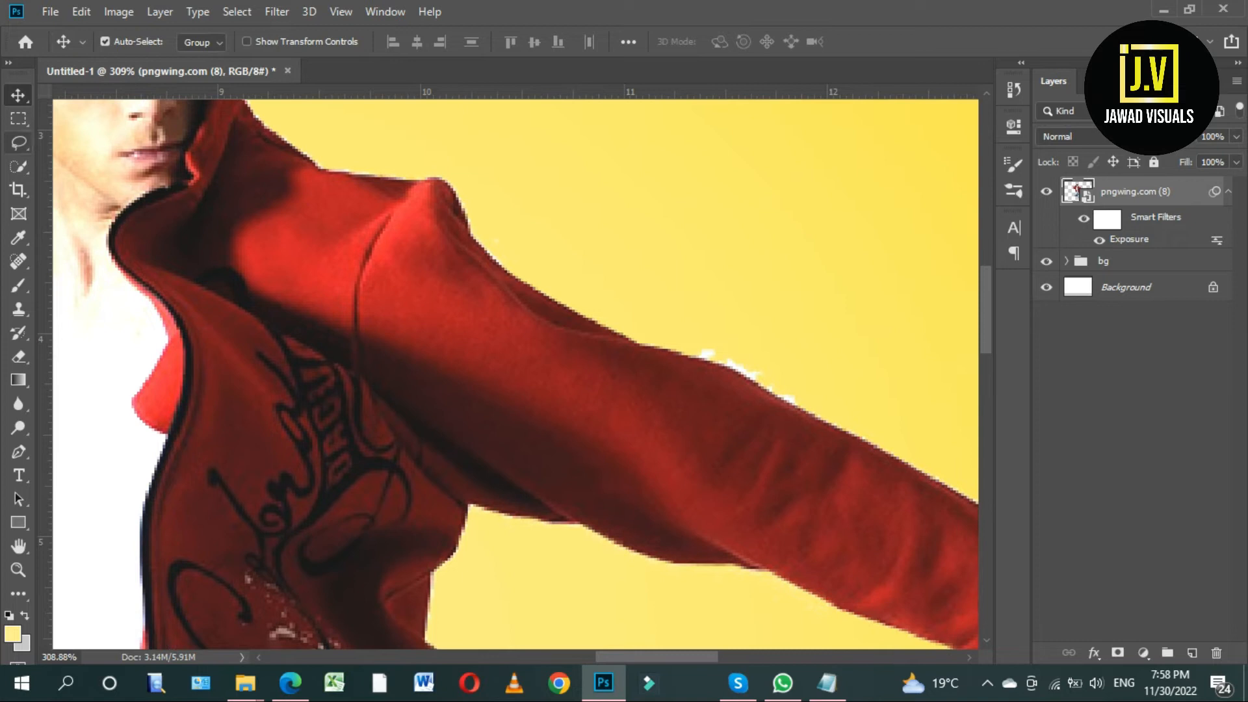
right_click(18, 142)
click(97, 156)
scroll(720, 347, up, 4)
drag(845, 442, 403, 325)
click(474, 264)
click(221, 202)
click(130, 214)
Step: Rasterize the man's layer, delete the selected white specks above the sleeve and clear the selection
key(Delete)
click(600, 265)
right_click(1167, 192)
click(1098, 324)
key(Delete)
scroll(646, 325, down, 2)
scroll(588, 449, down, 1)
key(ctrl+d)
Step: Lock the man layer's transparent pixels and clone-stamp red fabric over the light fringe along the shoulder edge
scroll(586, 452, down, 13)
drag(542, 455, 701, 238)
scroll(501, 379, up, 5)
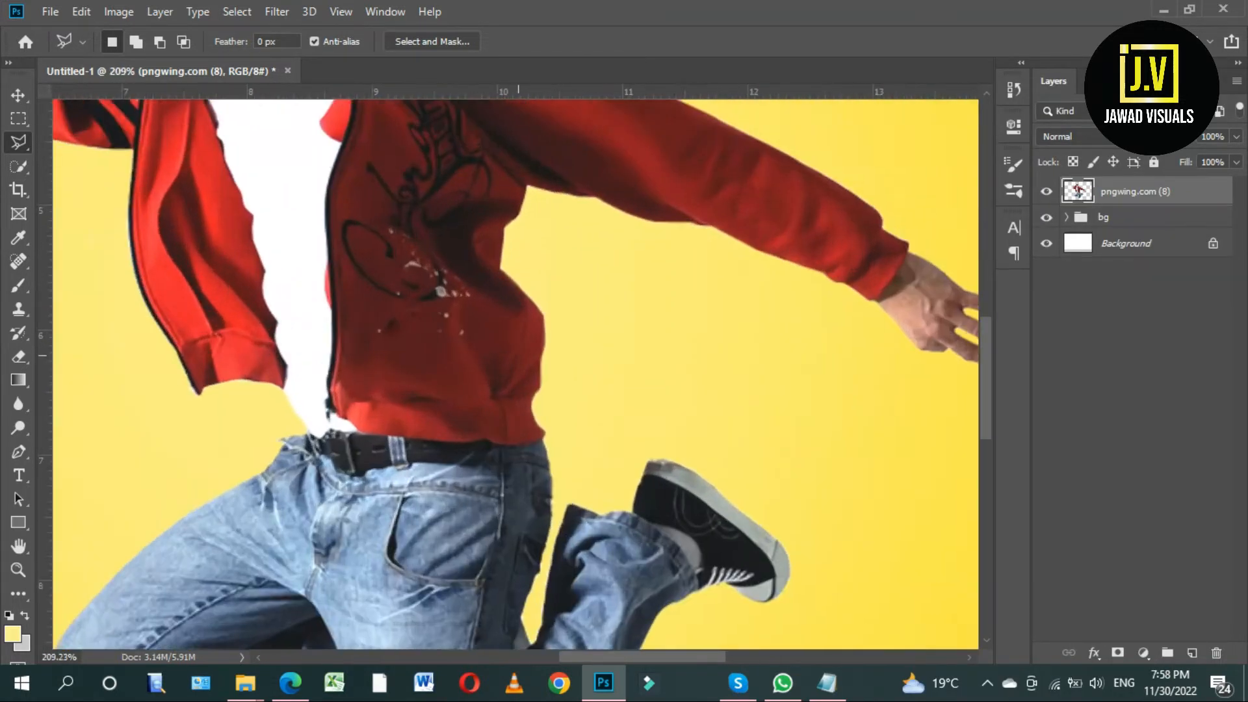
drag(501, 379, 789, 137)
drag(395, 117, 352, 589)
scroll(423, 284, up, 3)
scroll(423, 283, down, 5)
drag(679, 127, 607, 377)
scroll(585, 275, up, 5)
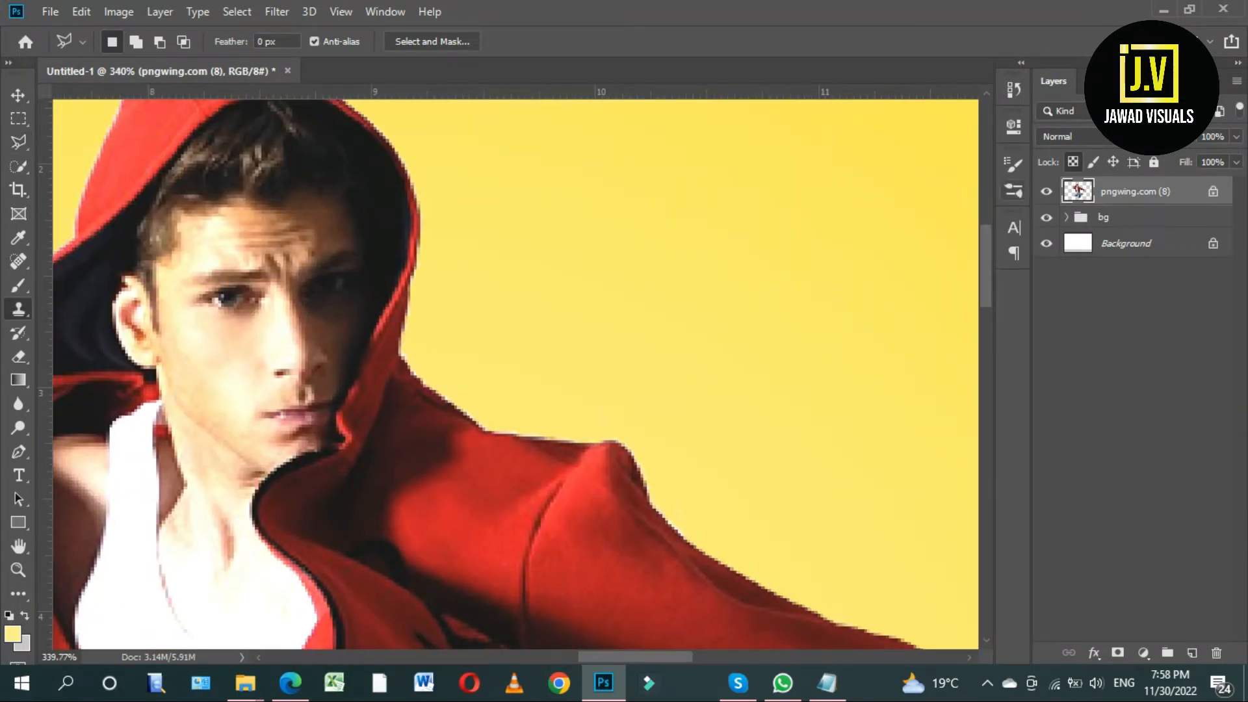
scroll(408, 405, up, 3)
alt+click(410, 400)
drag(406, 347, 718, 499)
mouse_move(717, 500)
mouse_down()
mouse_move(529, 305)
mouse_move(745, 470)
mouse_move(416, 334)
mouse_up()
scroll(745, 455, down, 3)
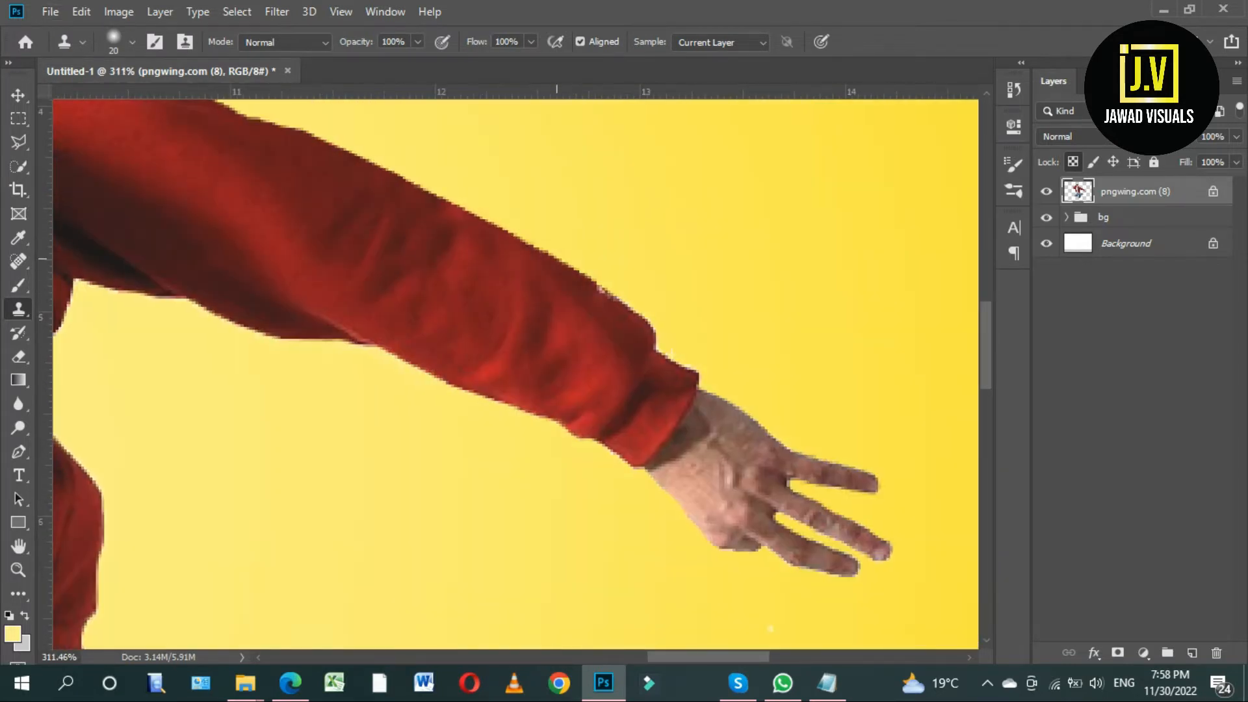
Step: Examine the cutout edges along the sleeve, jacket, jeans and cuff for remaining white fringe
scroll(668, 368, down, 5)
scroll(410, 358, up, 5)
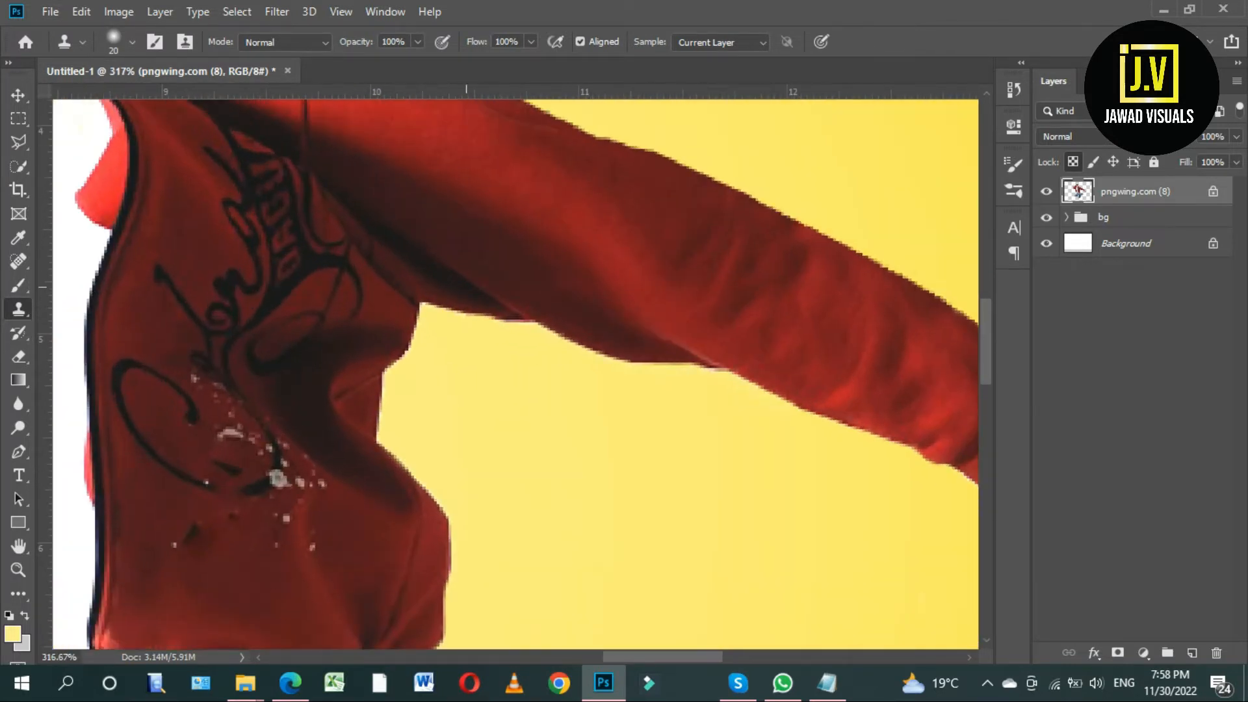
scroll(620, 332, down, 5)
scroll(620, 332, up, 3)
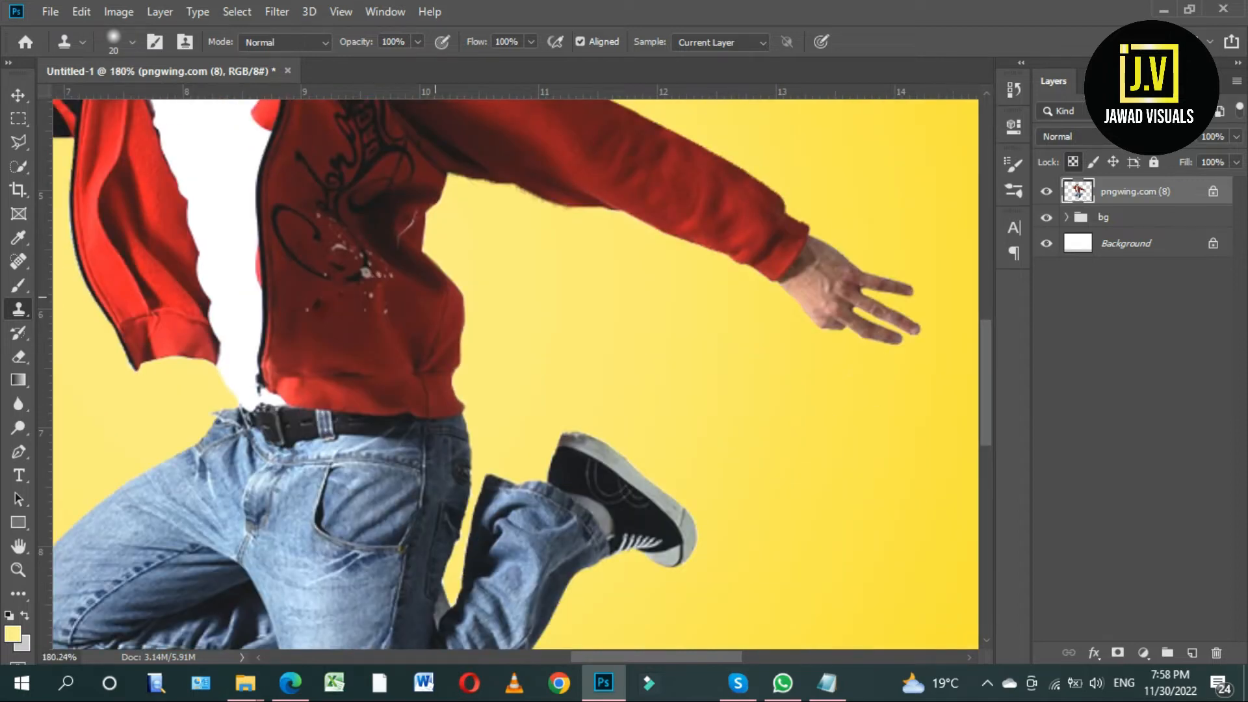
scroll(494, 455, down, 1)
scroll(494, 455, up, 3)
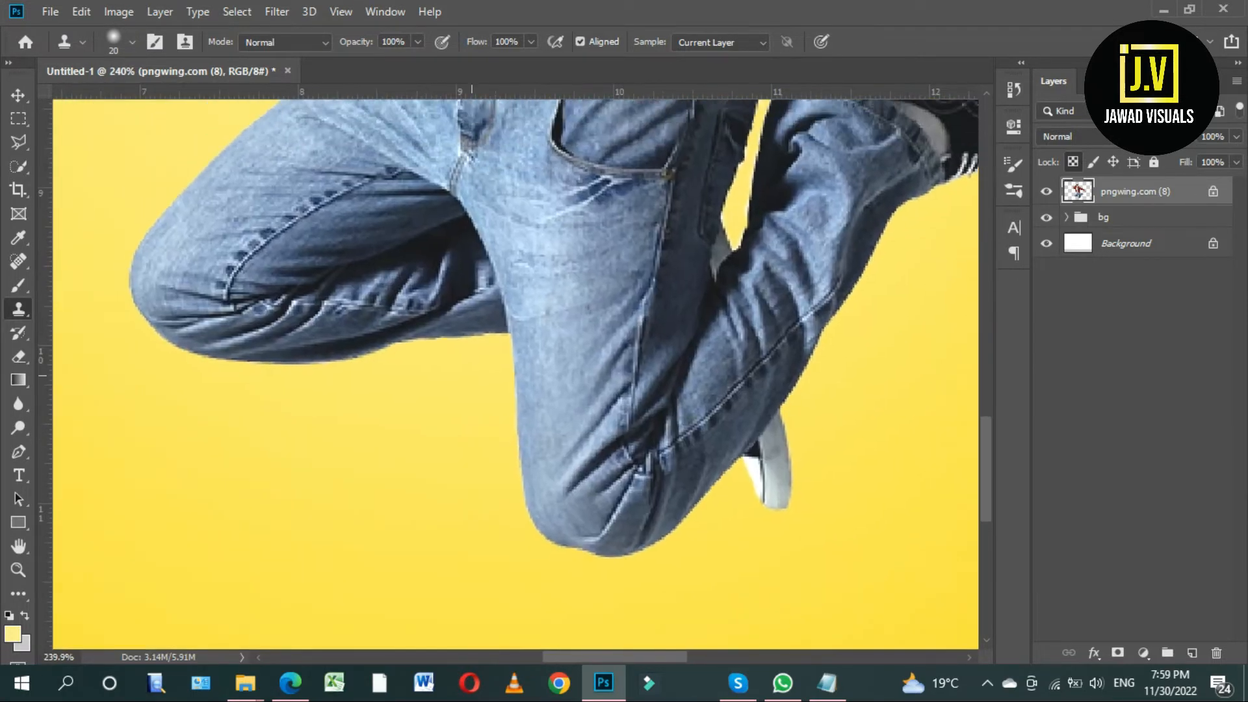
scroll(513, 371, up, 3)
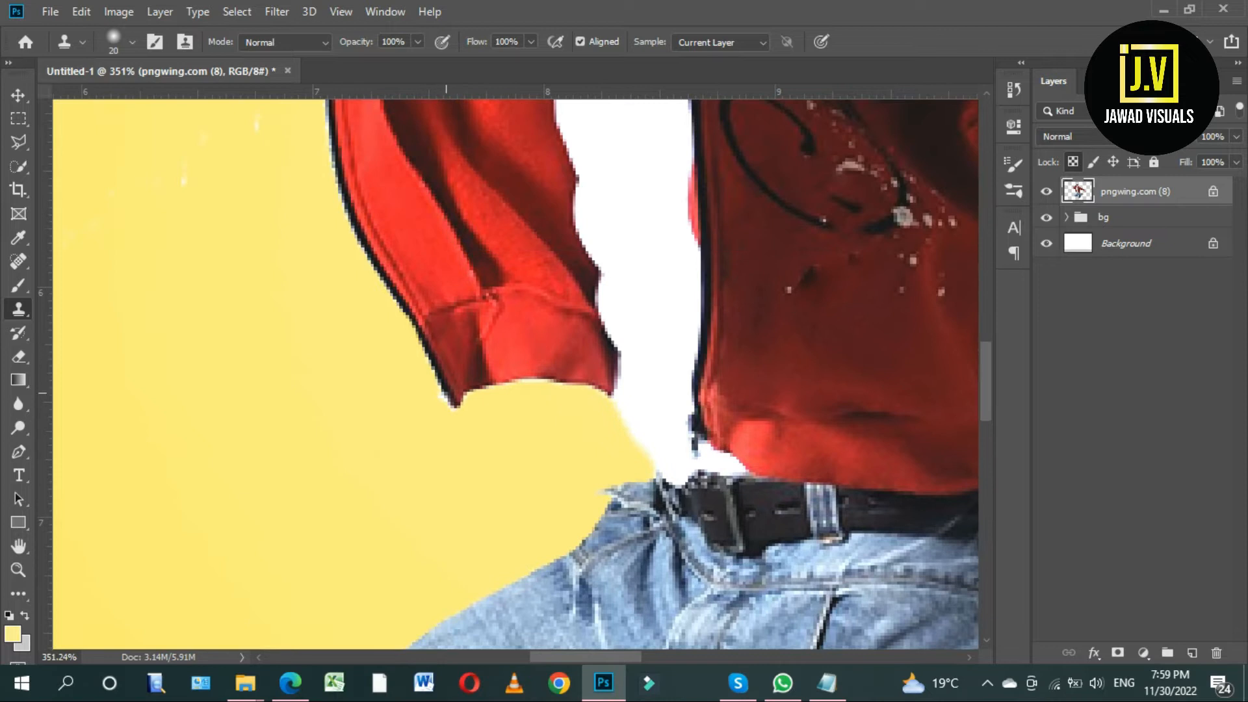
scroll(514, 370, down, 3)
scroll(513, 371, up, 2)
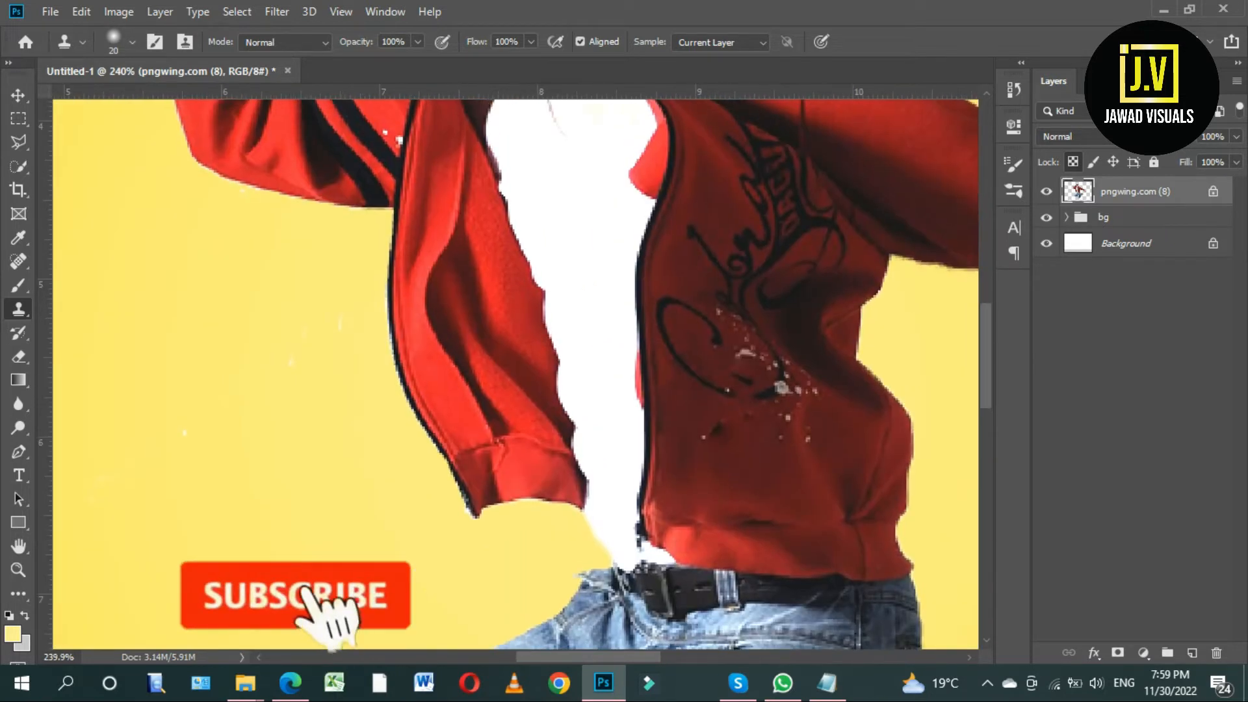
Step: Unlock the man layer's transparent pixels and set the Eraser's brush size to 90
key(e)
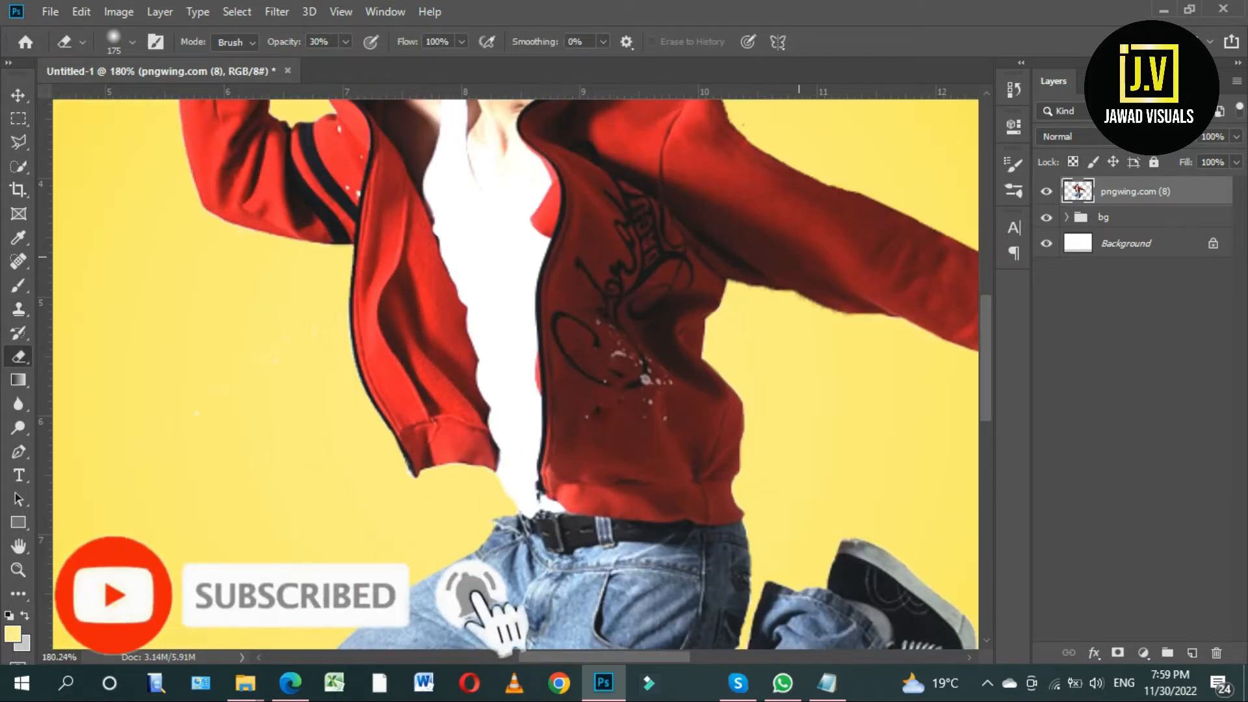
key(bracketleft)
key(bracketleft)
key(bracketleft)
key(bracketleft)
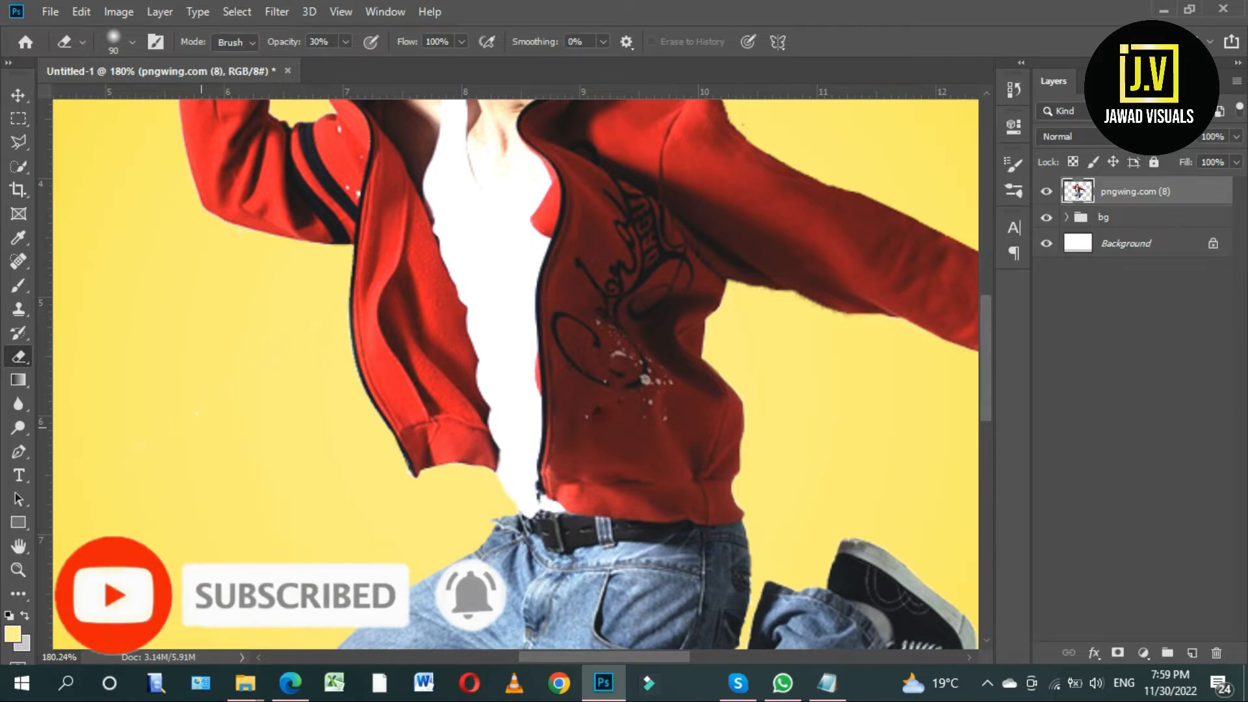
key(ctrl+0)
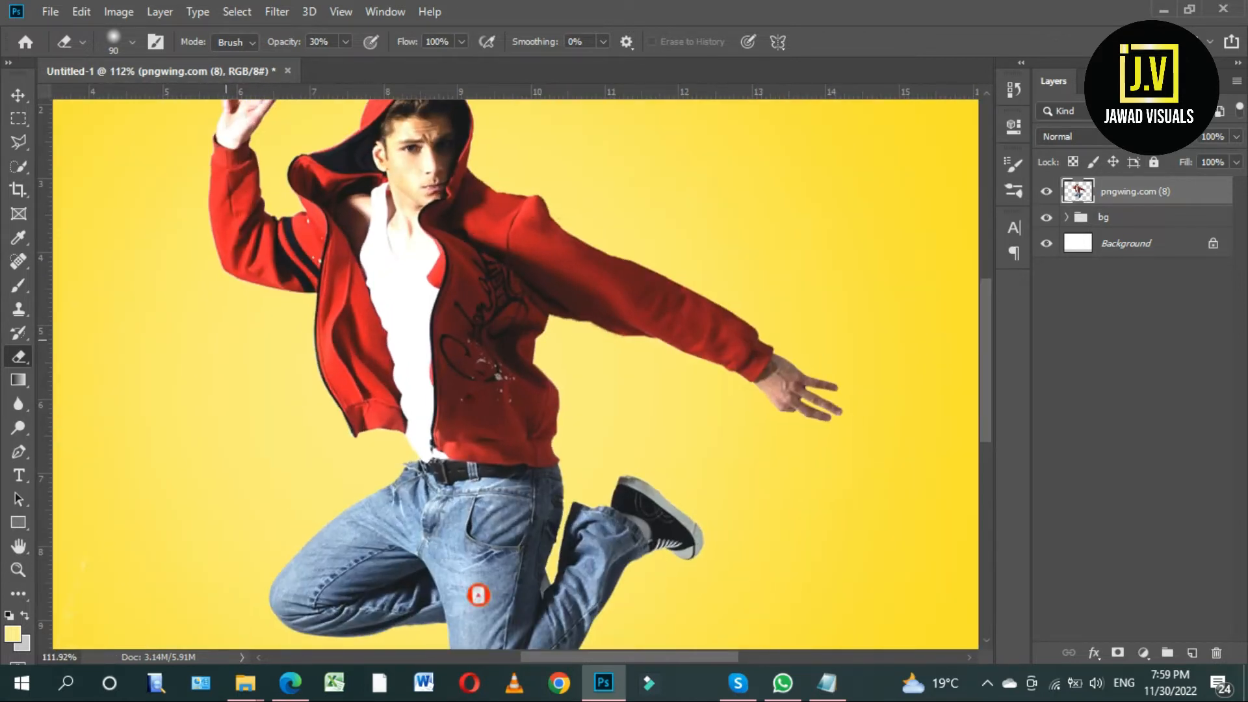
Step: Copy a narrow vertical strip spanning the jacket hem, belt and jeans onto a new layer
key(v)
scroll(533, 520, up, 3)
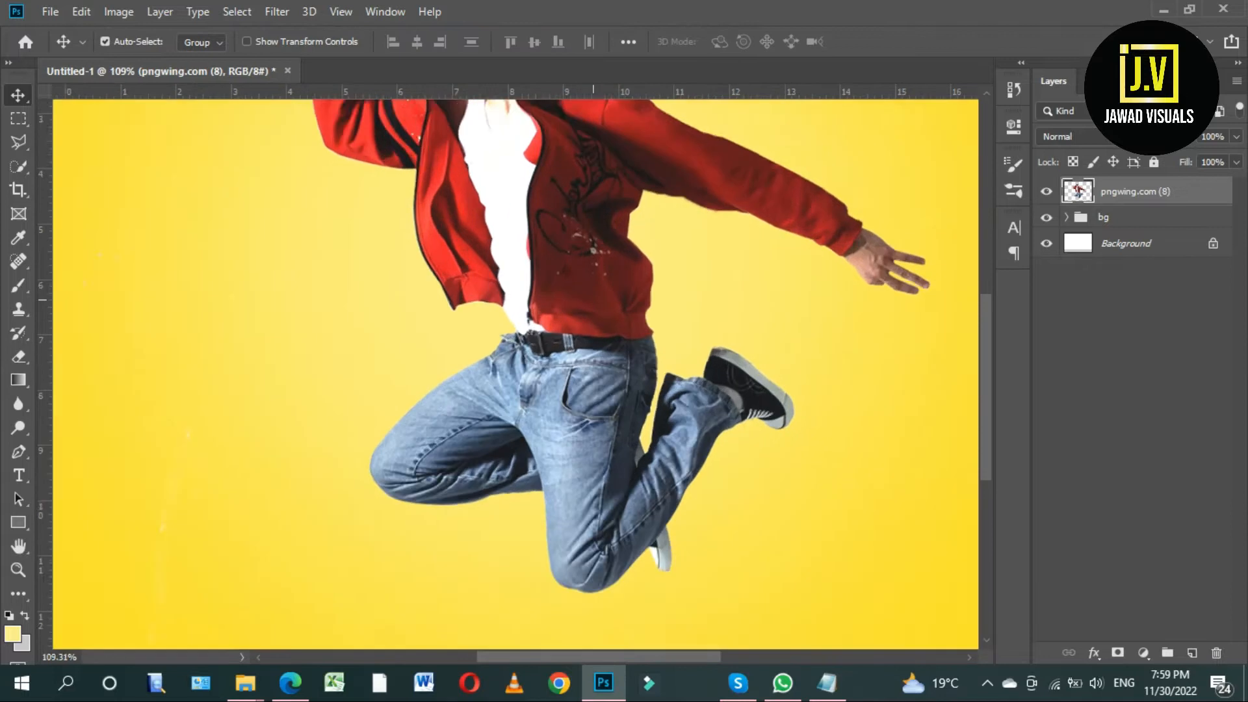
right_click(18, 119)
click(78, 119)
scroll(613, 351, up, 2)
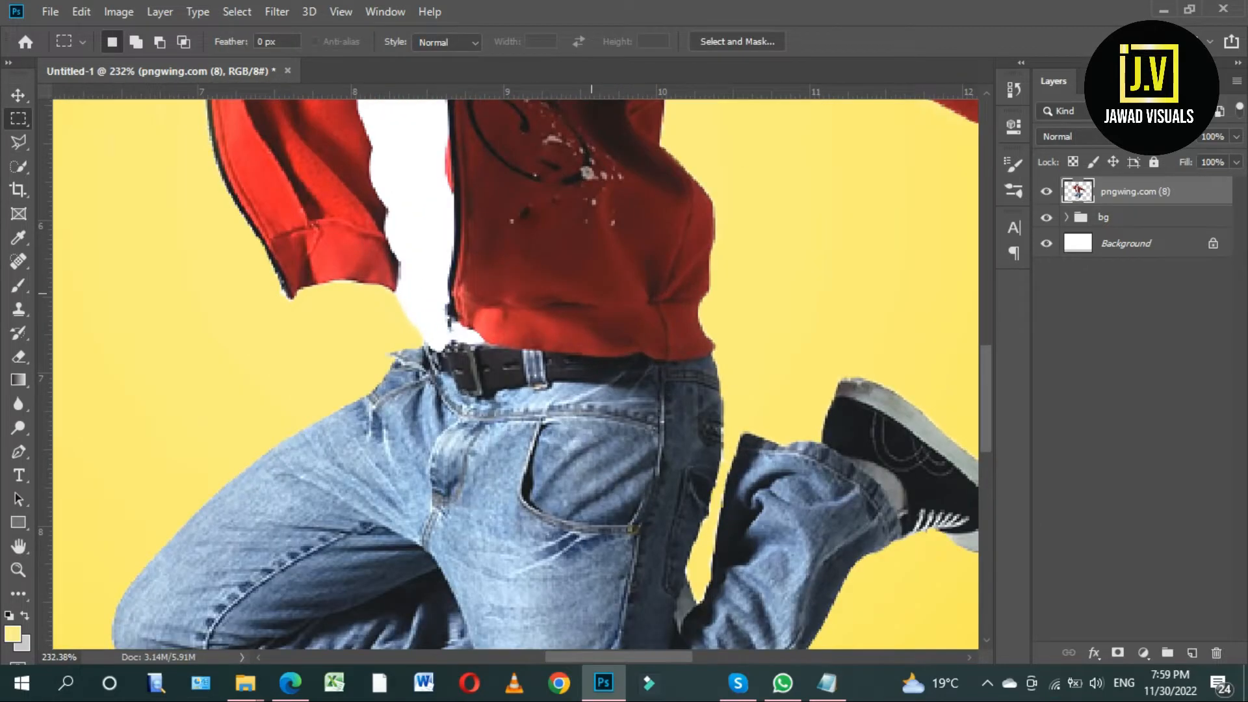
drag(606, 437, 599, 473)
scroll(713, 367, down, 2)
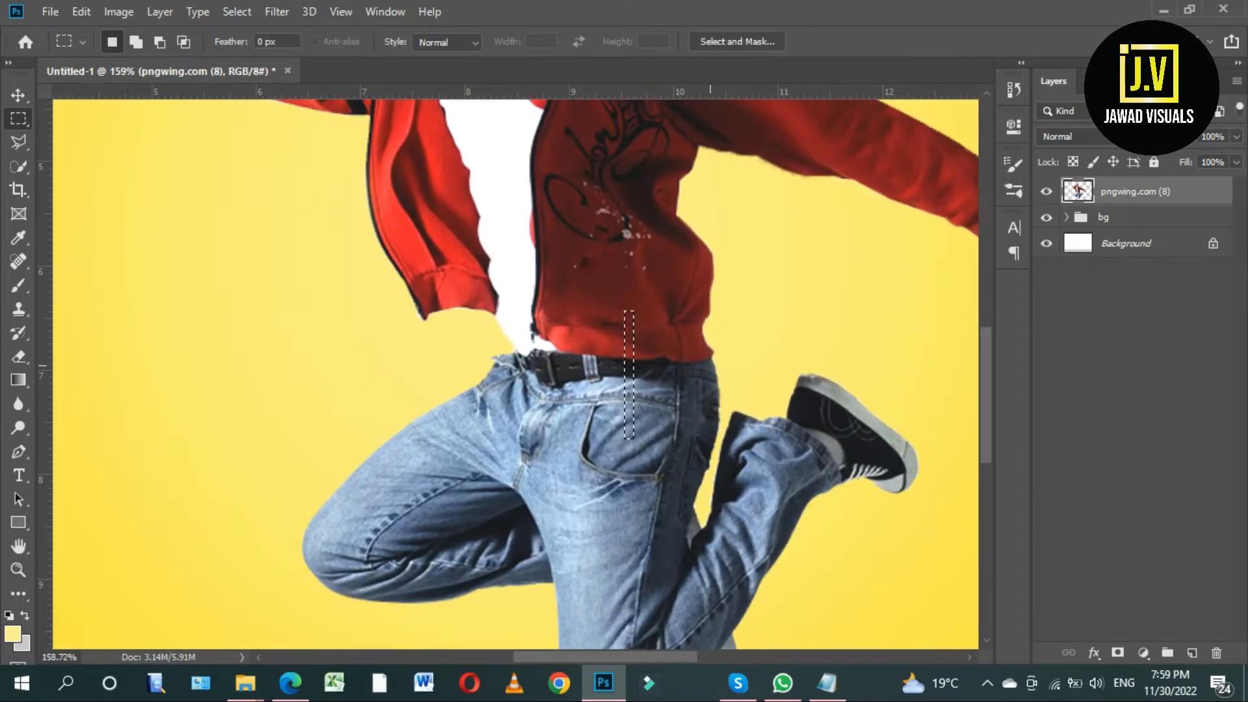
key(ctrl+j)
Step: Stretch the copied strip horizontally with Free Transform into a wide striped band across the man's waist
key(ctrl+t)
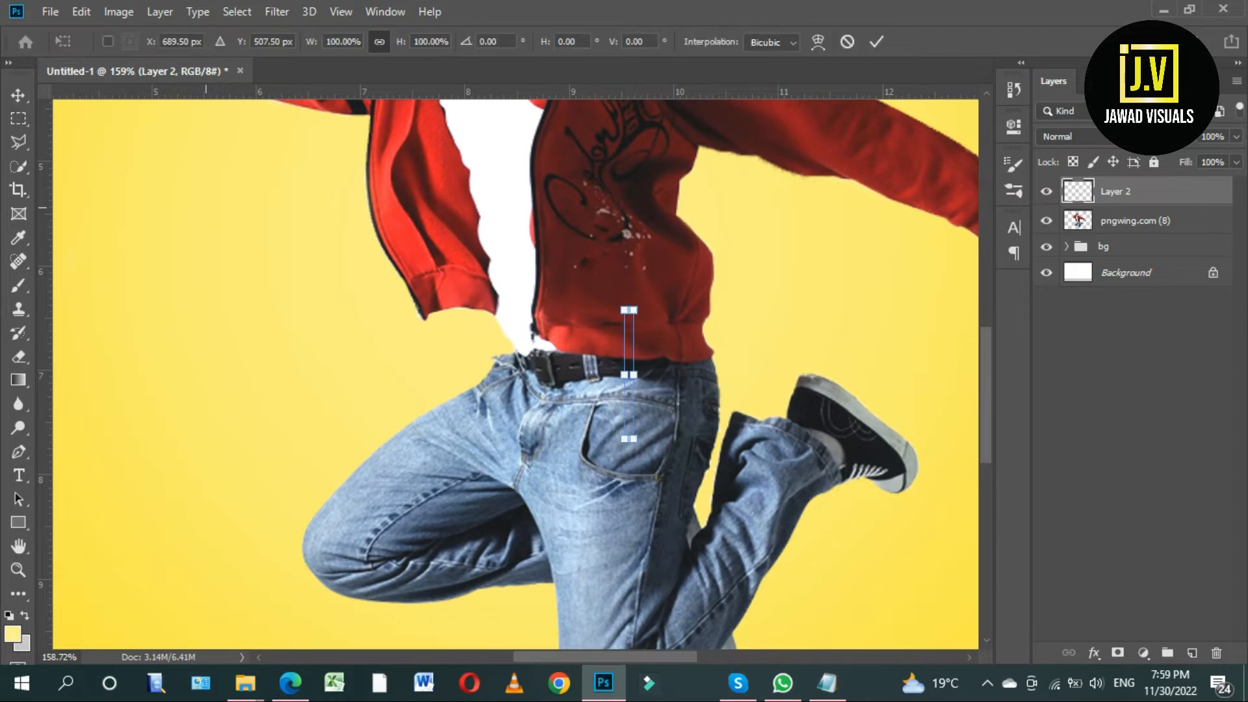
drag(634, 375, 86, 375)
scroll(518, 385, down, 5)
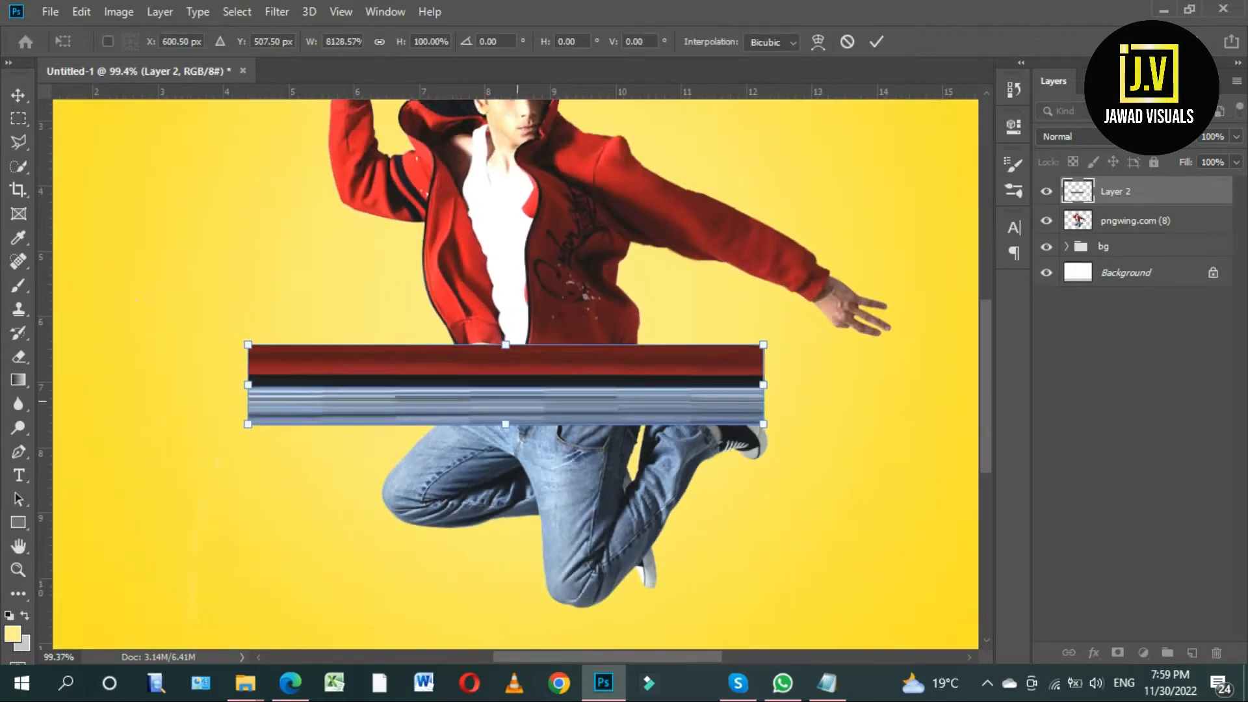
drag(641, 415, 801, 415)
drag(351, 415, 292, 413)
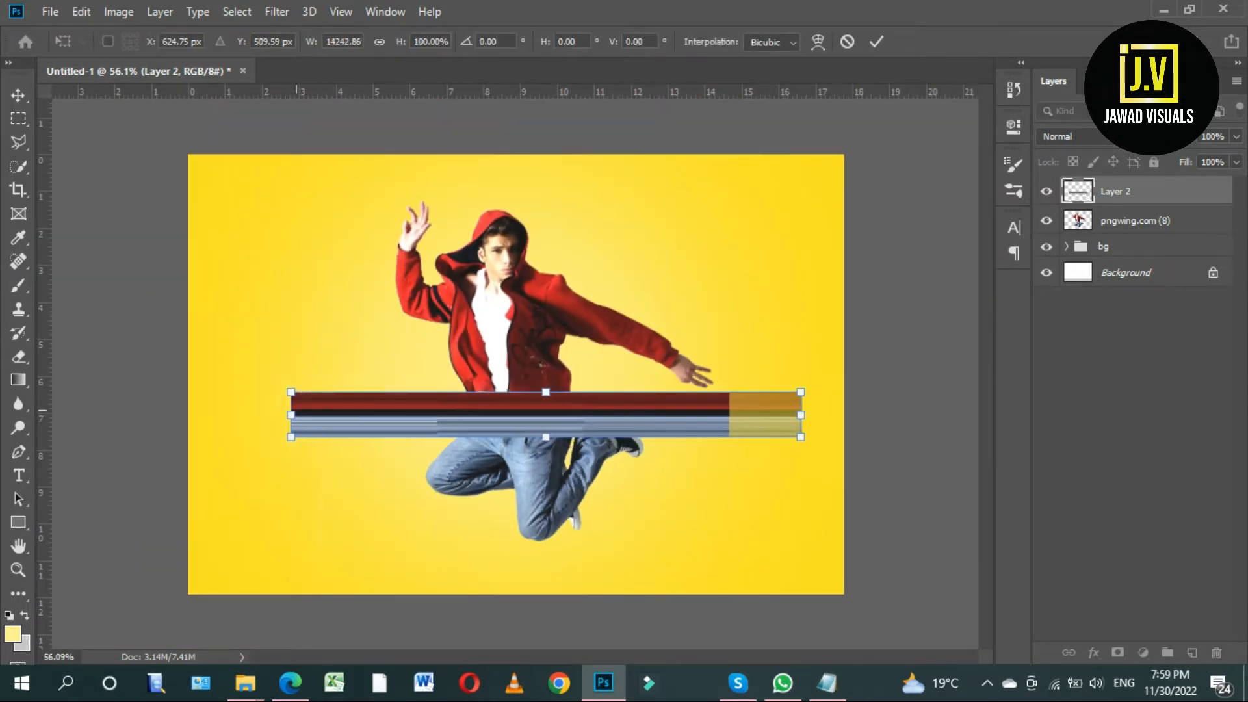
key(Return)
scroll(298, 411, up, 2)
key(v)
click(309, 371)
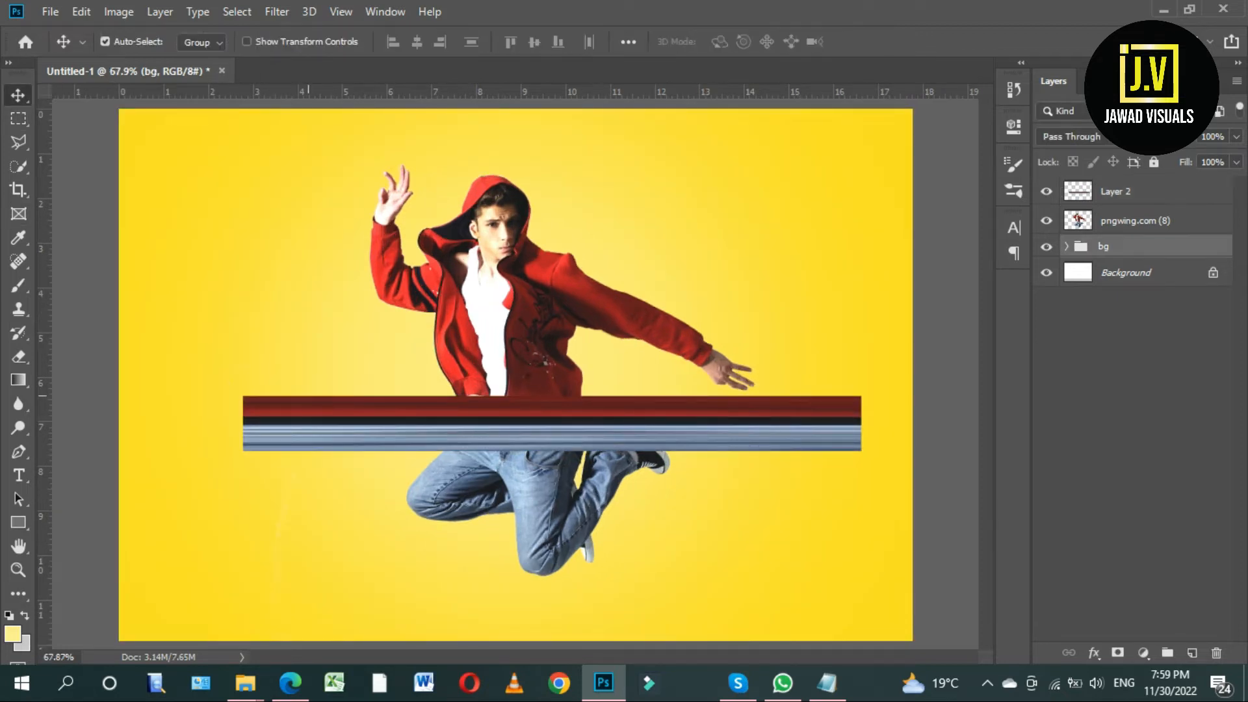
key(ctrl+t)
key(Escape)
Step: Extend the striped band to the full canvas width and increase its height to about 1.58 in
click(536, 428)
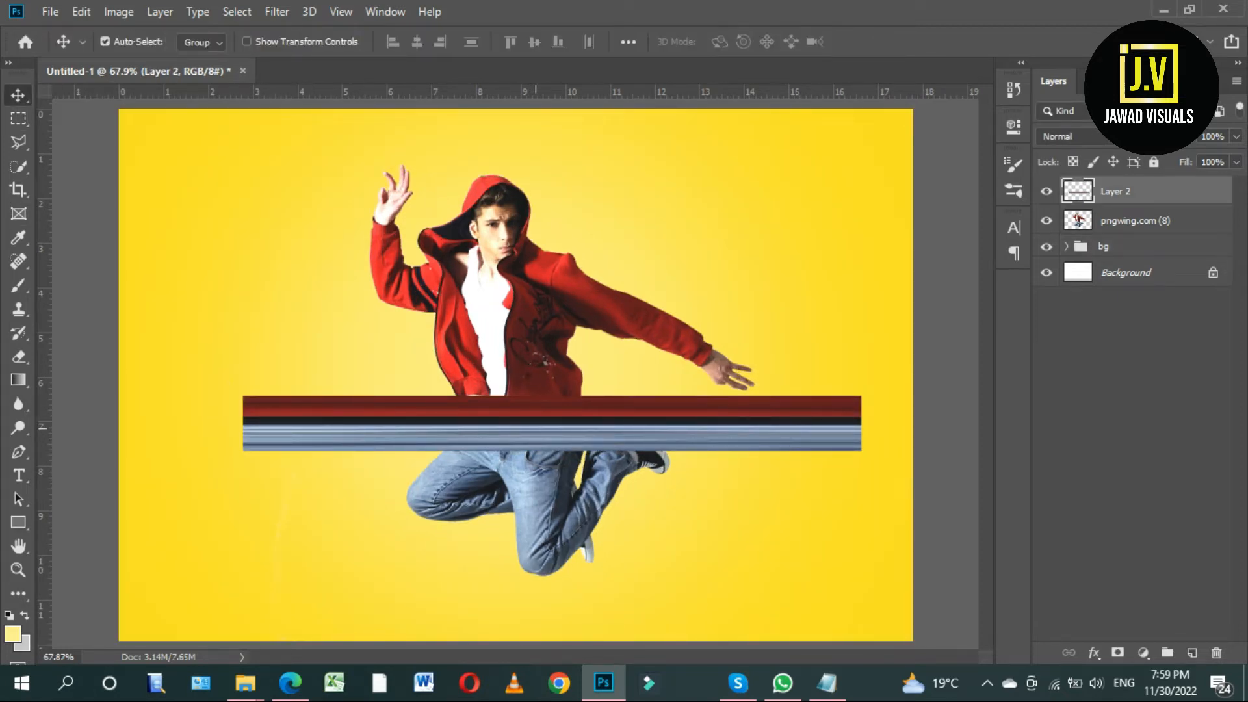
key(ctrl+t)
drag(242, 423, 119, 423)
drag(861, 424, 913, 424)
drag(515, 450, 513, 467)
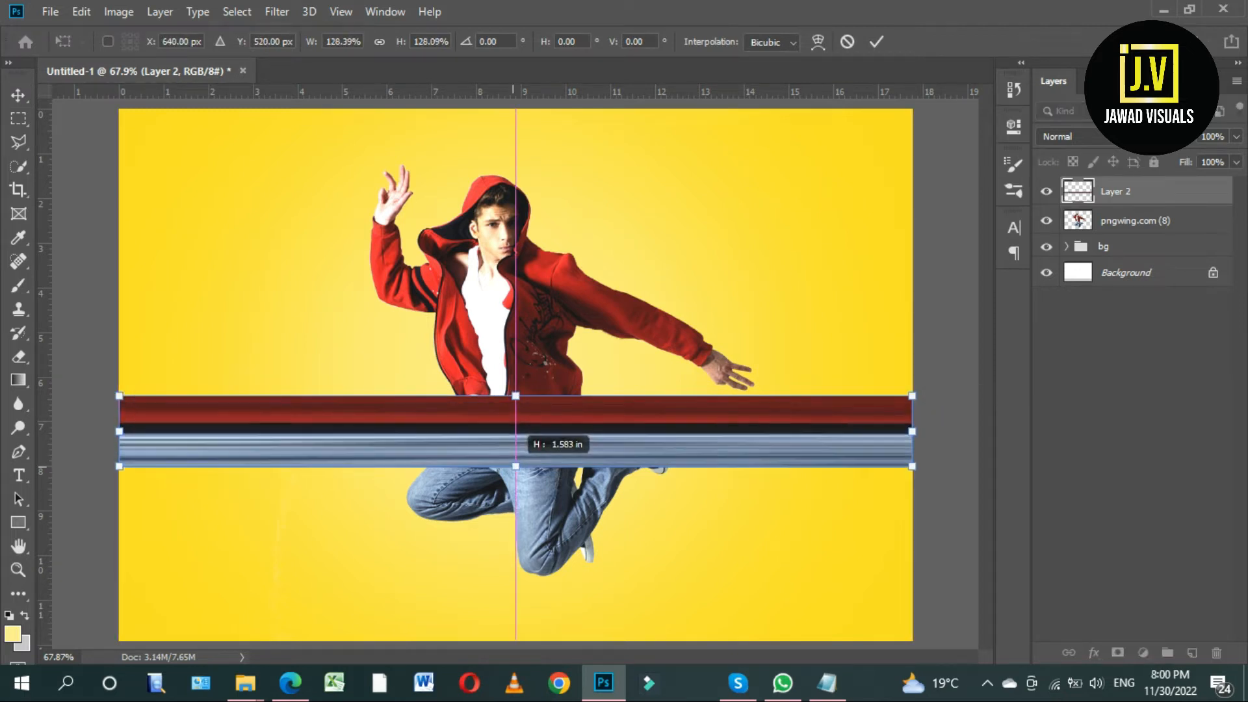
key(Return)
Step: Stack the striped band and a duplicate of it at the top of the canvas and merge them into one layer
key(ctrl+minus)
drag(513, 422, 530, 198)
drag(528, 247, 574, 244)
shift+click(1116, 221)
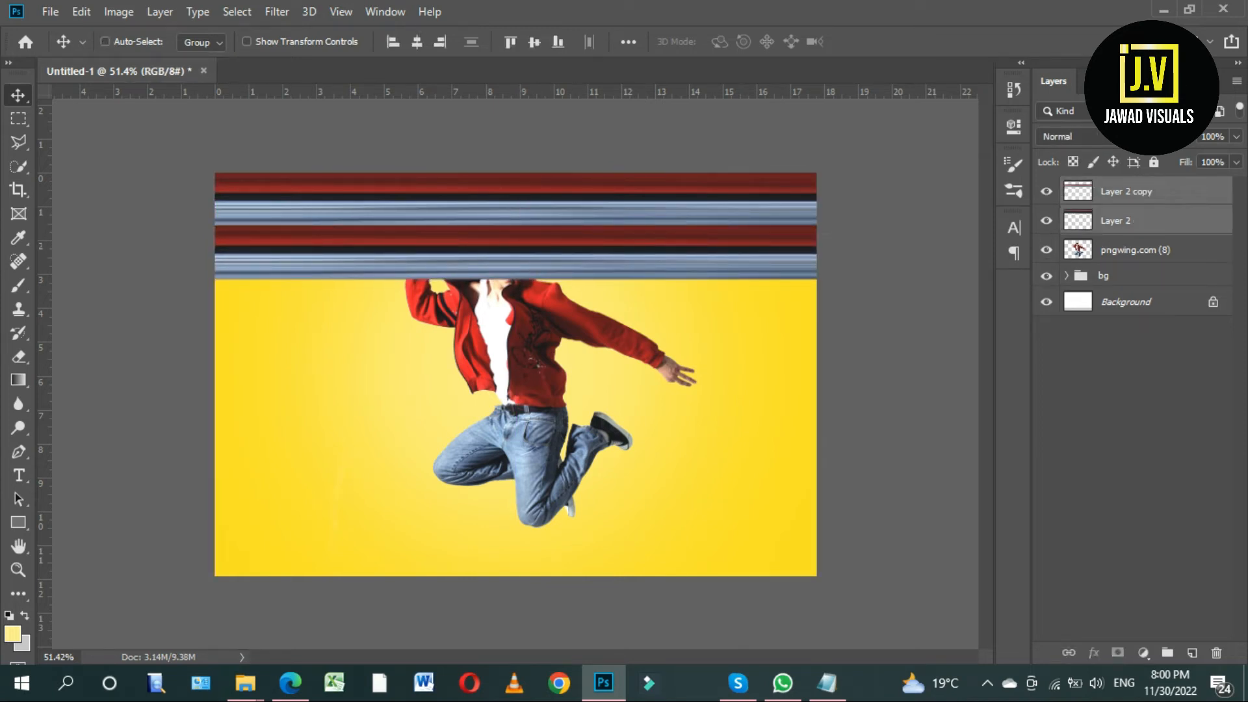
key(ctrl+e)
Step: Duplicate the merged striped block three times down the canvas until the stripes cover the man
drag(657, 183, 620, 415)
shift+click(1126, 221)
click(654, 416)
drag(623, 361, 623, 416)
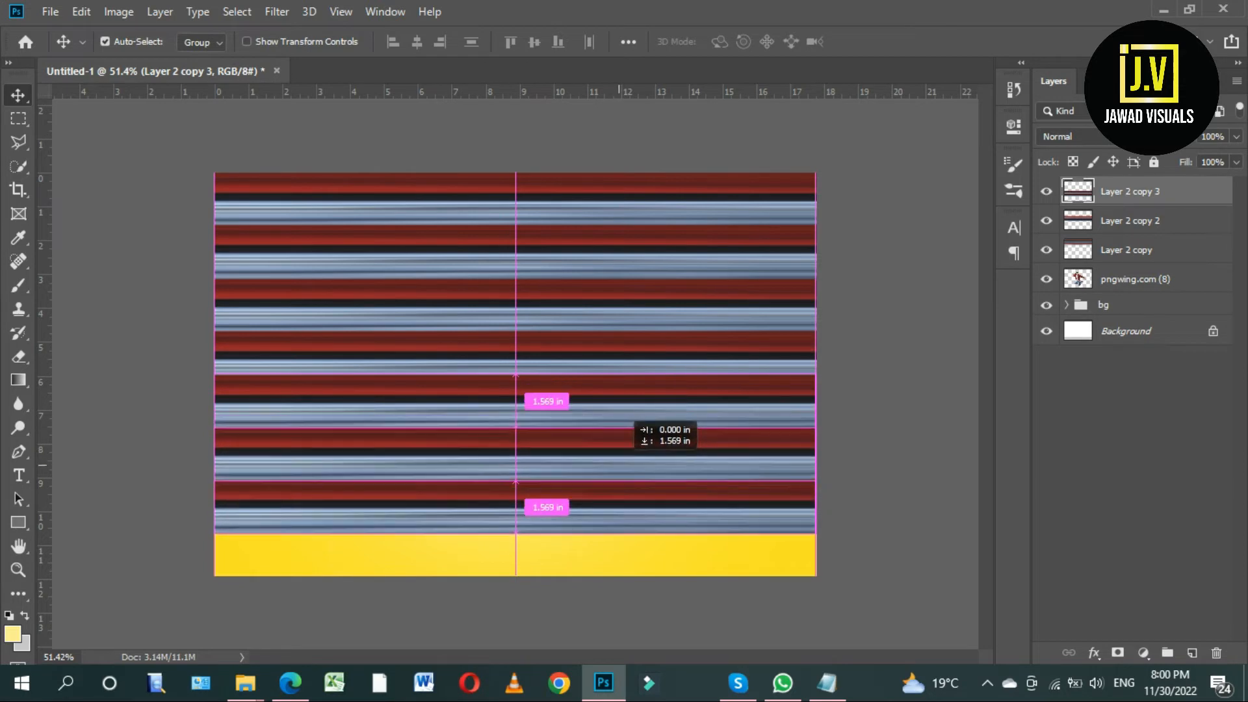
drag(619, 464, 619, 465)
Step: Merge the four striped copy layers into a single layer
scroll(619, 464, down, 1)
scroll(619, 464, up, 1)
shift+click(1126, 279)
click(1047, 279)
click(1046, 279)
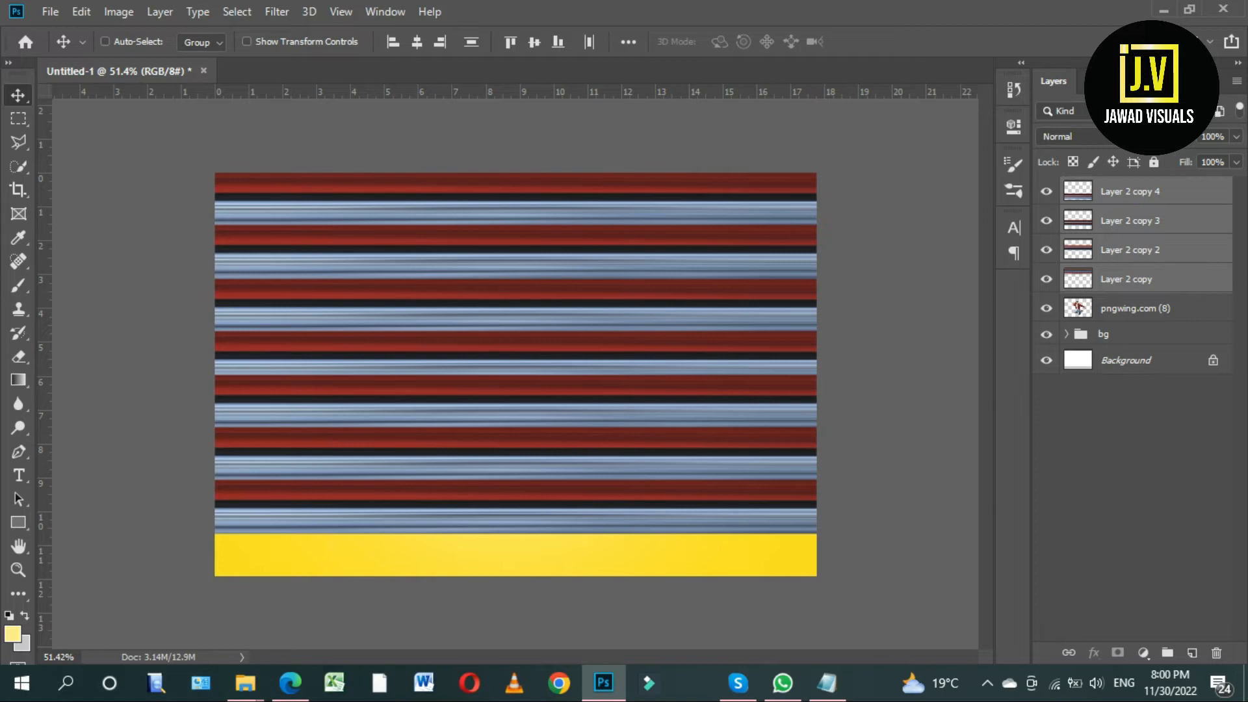
key(ctrl+e)
mouse_move(572, 334)
mouse_down()
mouse_move(591, 333)
mouse_move(572, 333)
mouse_up()
Step: Apply an Exposure adjustment to the merged stripe layer, deepening its dark tones and contrast
click(118, 11)
mouse_move(147, 60)
click(333, 112)
drag(951, 250, 946, 291)
click(1128, 193)
Step: Apply the Polar Coordinates distortion to the stripe layer using Rectangular to Polar
scroll(515, 374, down, 2)
scroll(515, 374, up, 1)
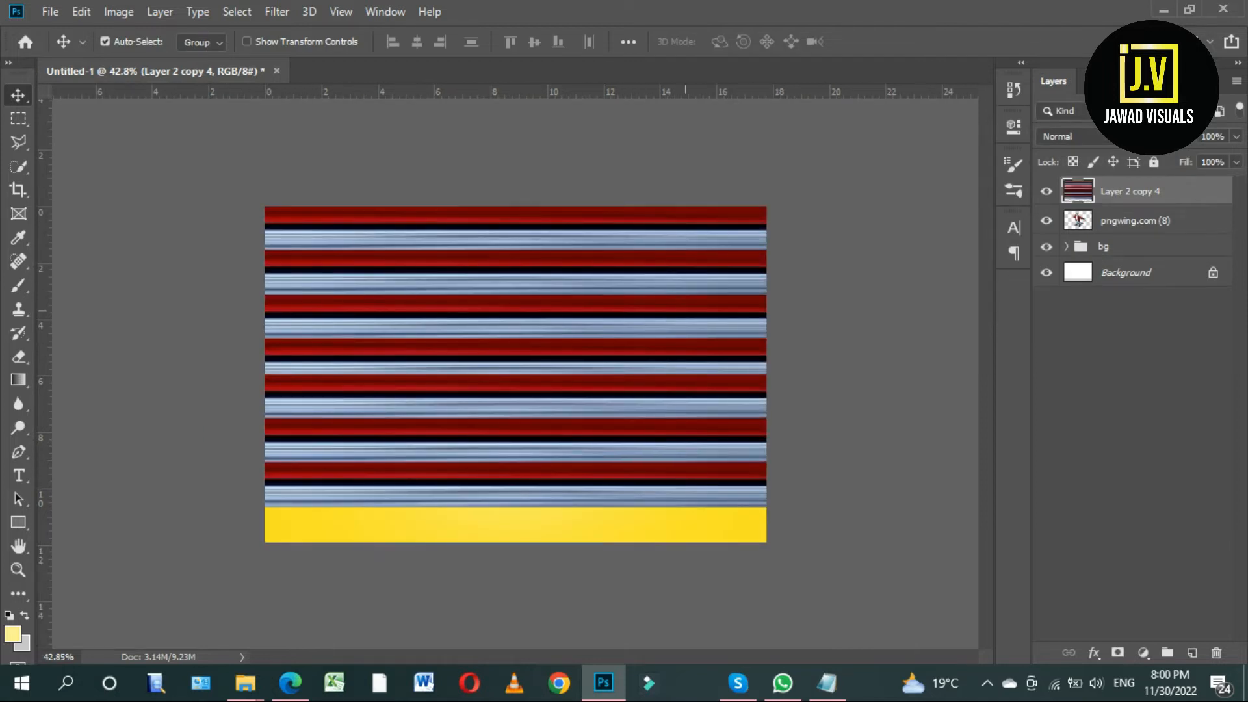
click(277, 11)
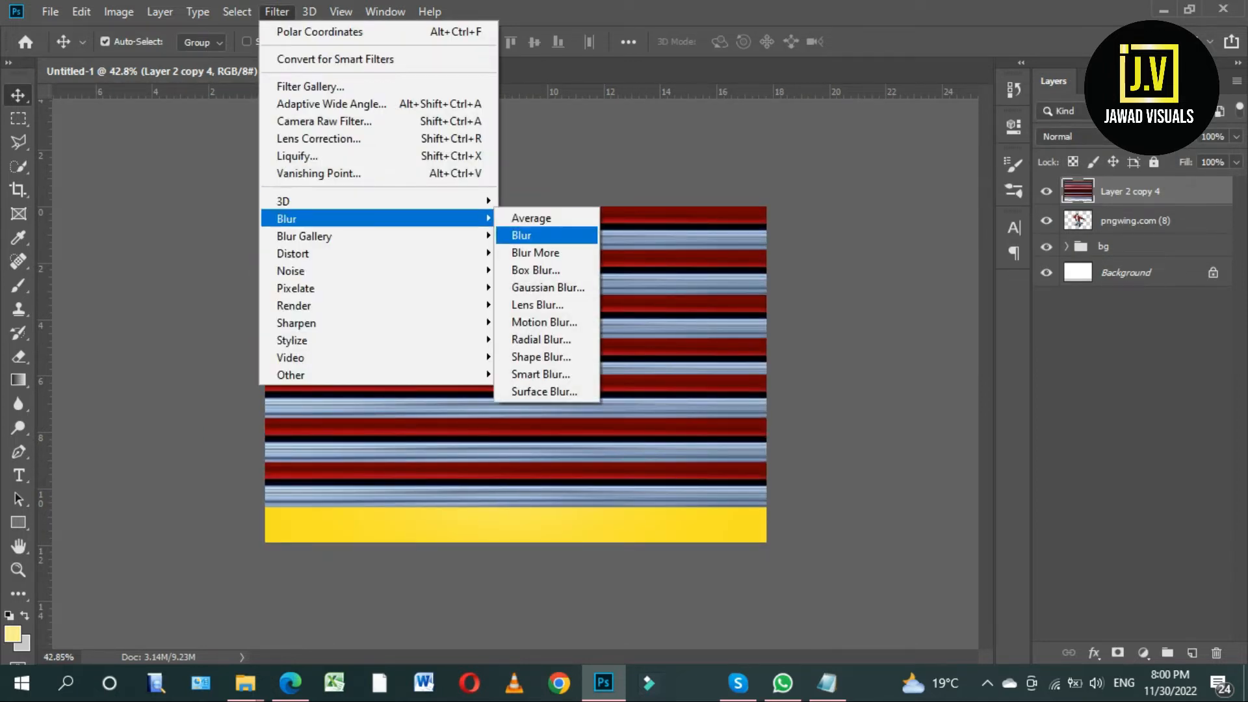
mouse_move(293, 253)
click(558, 287)
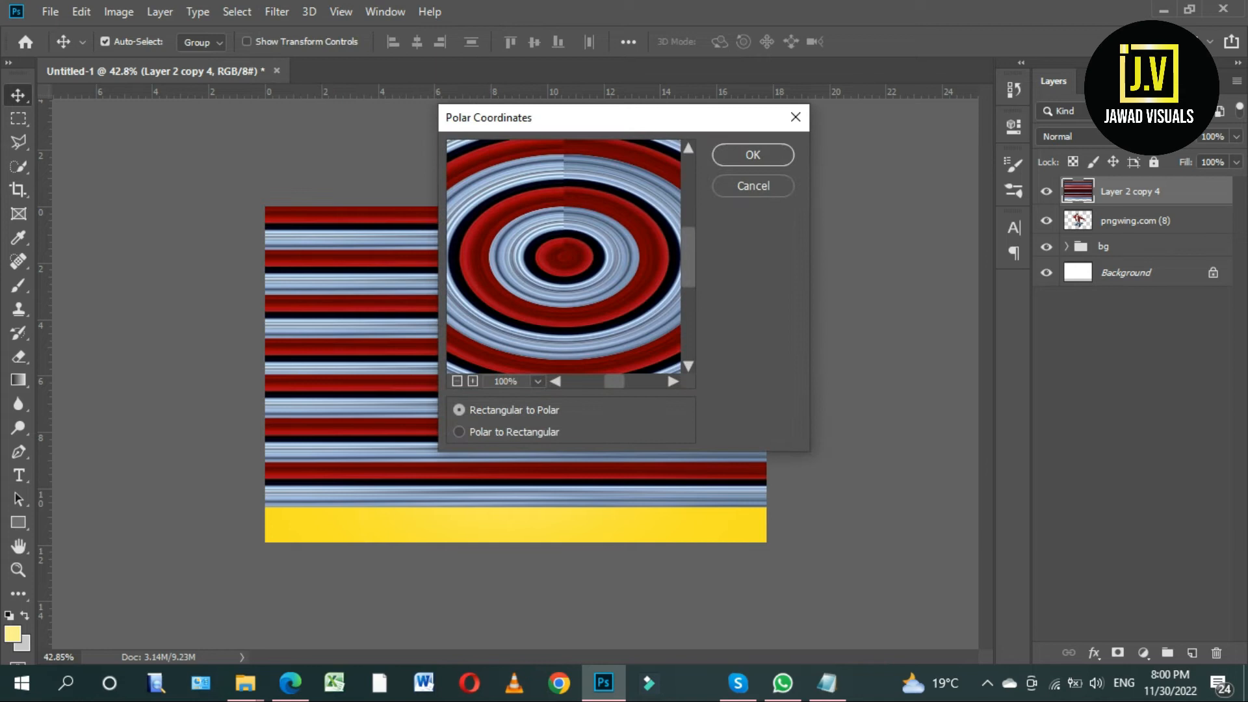
click(460, 431)
click(460, 411)
click(753, 155)
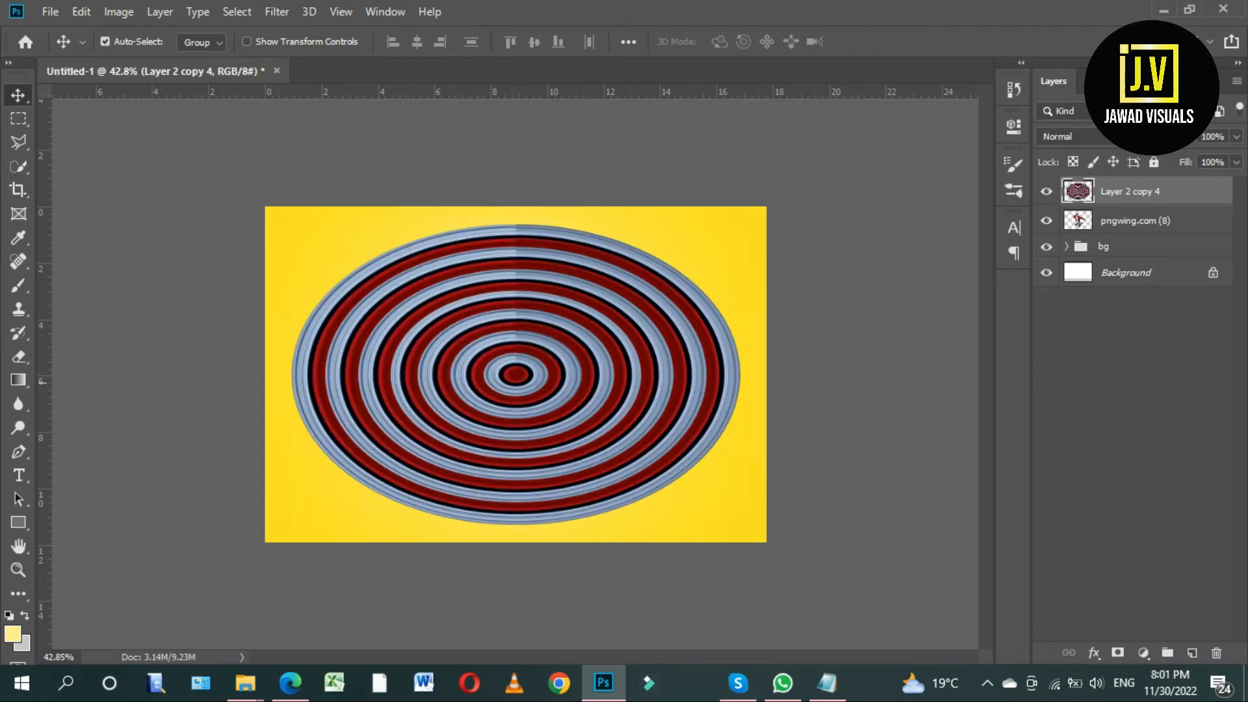
Step: Reshape the striped ellipse into a near-perfect circle by narrowing its width and increasing its height to about 106%
scroll(587, 385, down, 1)
scroll(587, 385, up, 2)
key(ctrl+t)
drag(270, 375, 317, 374)
drag(539, 539, 539, 551)
drag(762, 380, 697, 380)
drag(507, 209, 507, 201)
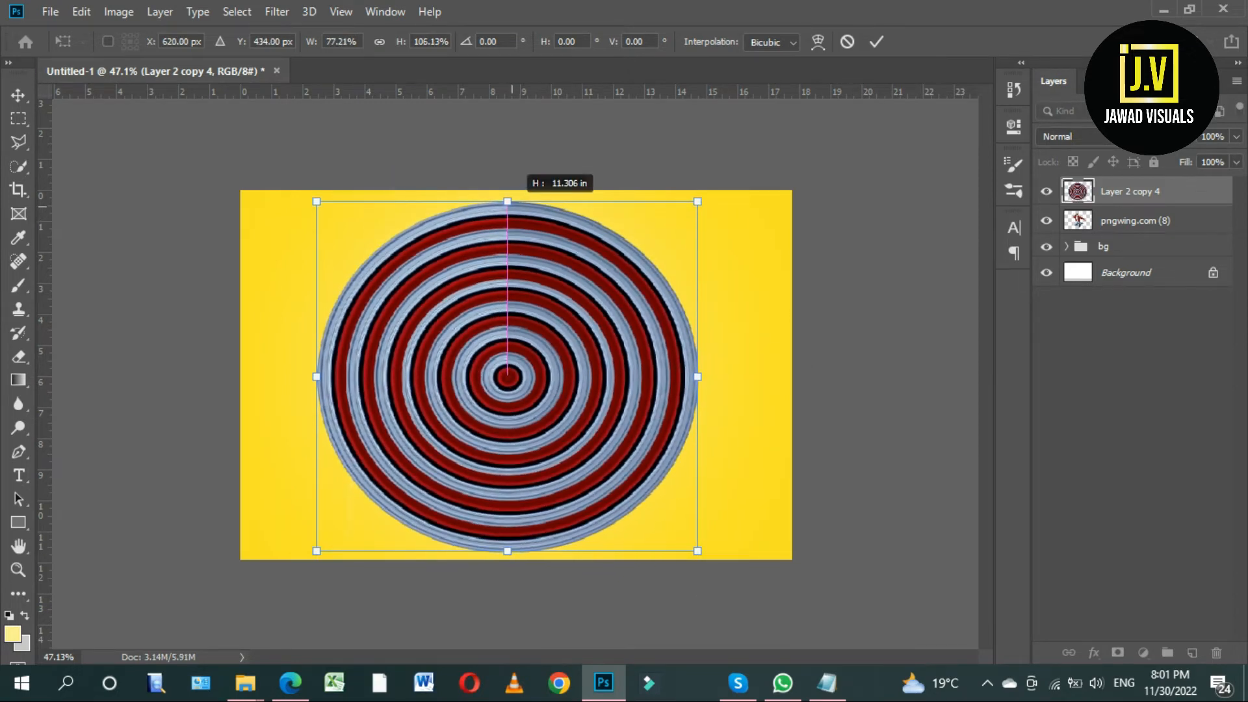
drag(317, 377, 326, 378)
key(Return)
Step: Place the stripe layer beneath the man's cutout layer and shift the circle to sit centred behind him
scroll(493, 372, up, 2)
drag(493, 372, 495, 358)
drag(1133, 192, 1133, 232)
drag(685, 310, 691, 301)
scroll(691, 302, down, 4)
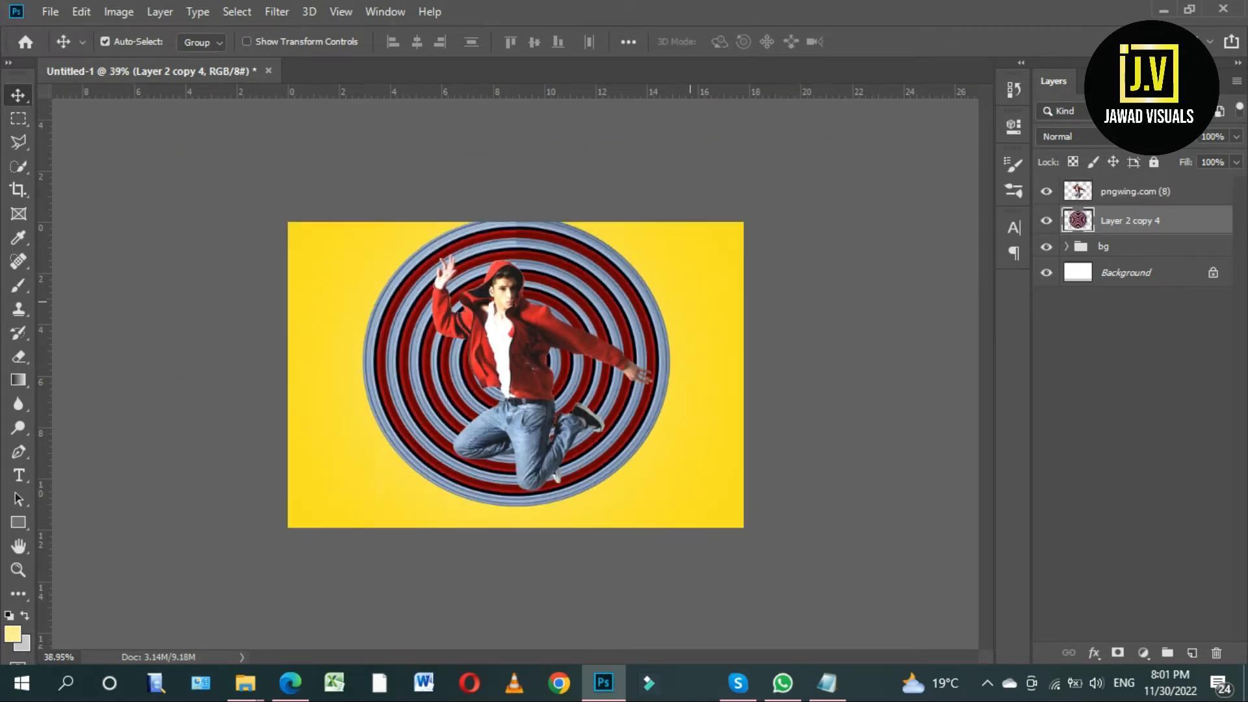
scroll(592, 438, up, 2)
drag(546, 426, 546, 434)
click(613, 275)
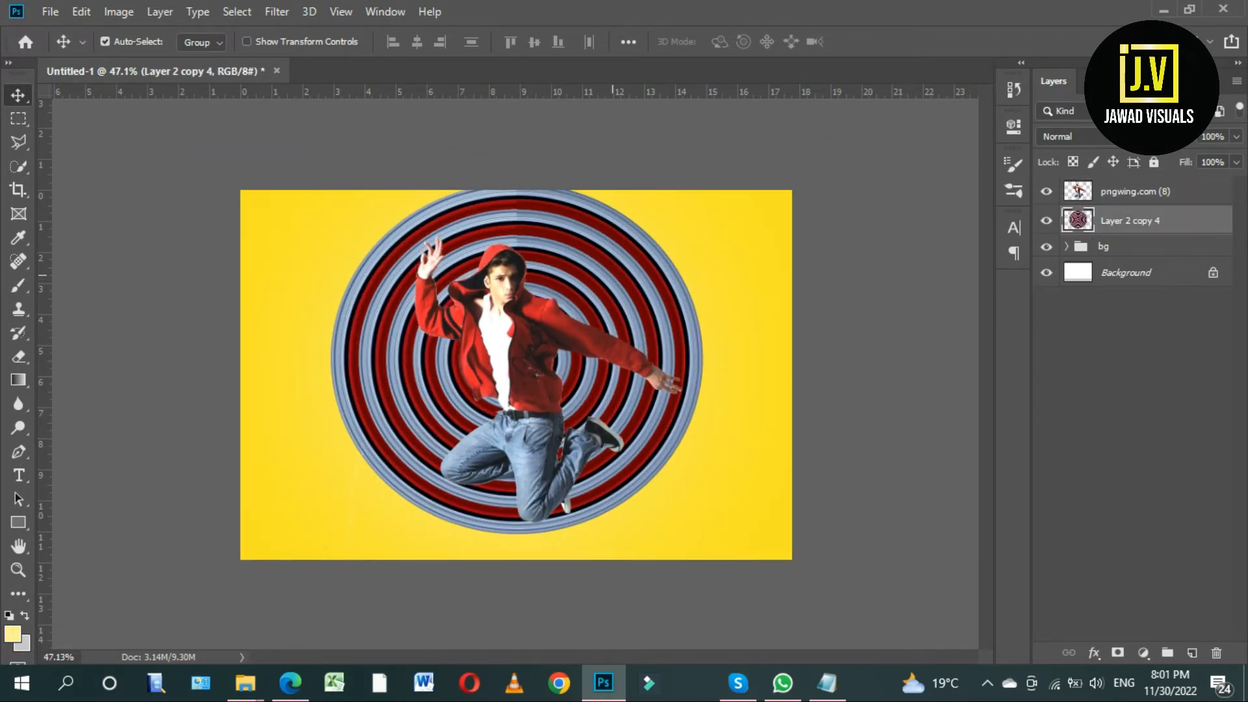
Step: Scale the striped circle down slightly so it fits within the canvas with a margin above
key(ctrl+t)
drag(330, 184, 354, 206)
drag(701, 532, 690, 521)
key(Return)
scroll(578, 423, up, 8)
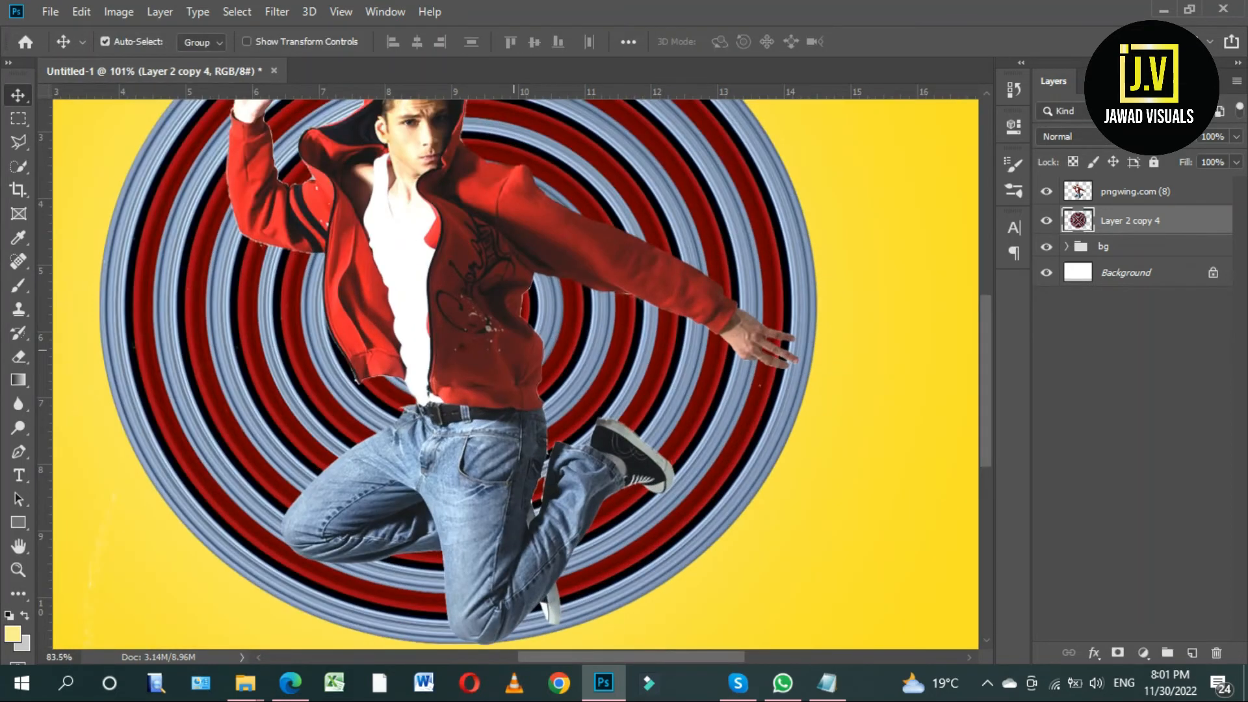
Step: Nudge the man's cutout into position over the striped circle
scroll(579, 426, down, 6)
scroll(422, 272, up, 8)
scroll(489, 271, up, 5)
scroll(495, 286, up, 1)
mouse_move(559, 390)
mouse_down()
mouse_move(538, 396)
mouse_move(552, 394)
mouse_up()
scroll(556, 416, up, 2)
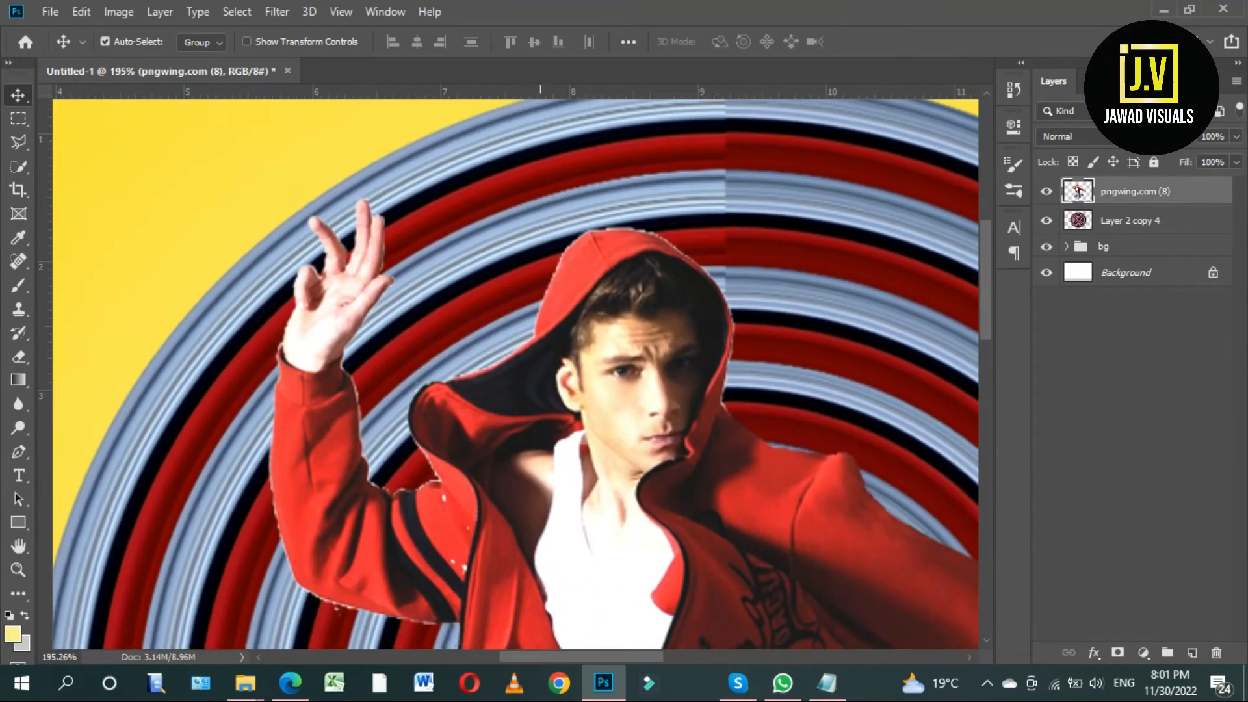
drag(570, 449, 557, 434)
drag(563, 391, 563, 391)
scroll(563, 391, down, 10)
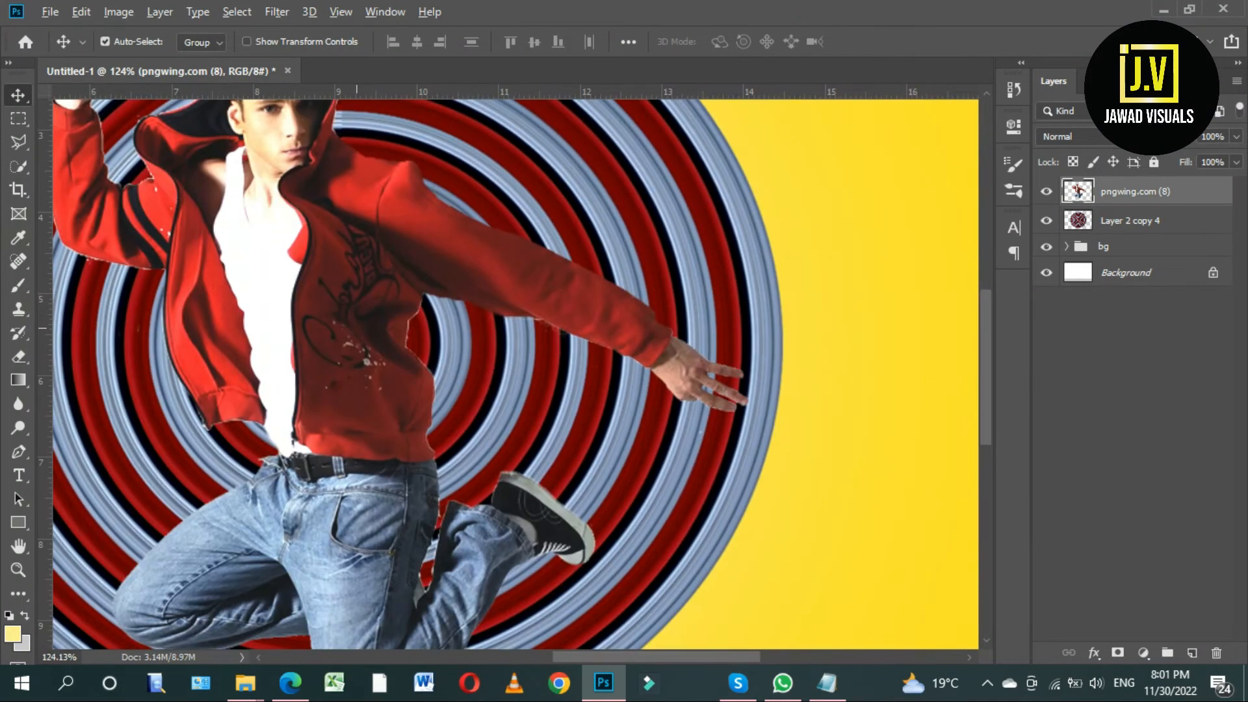
Step: Enlarge the man's cutout slightly over the circle with Free Transform
key(ctrl+t)
scroll(563, 391, down, 4)
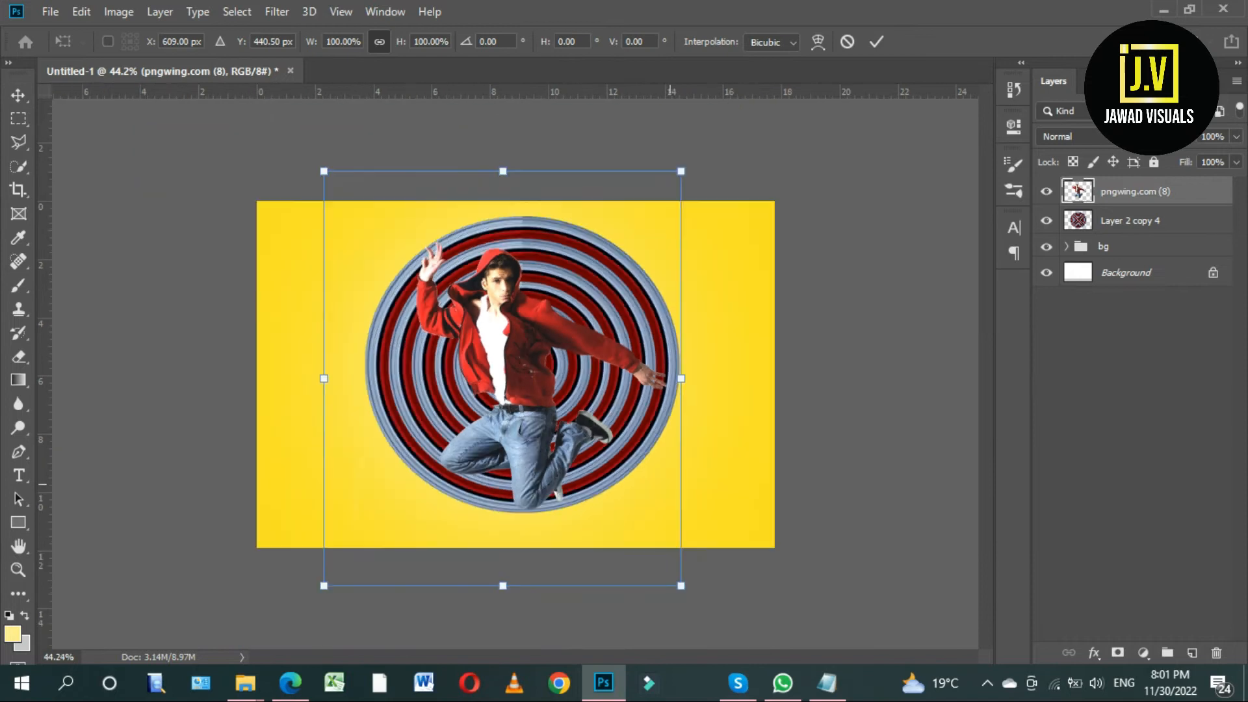
drag(681, 586, 691, 590)
key(Return)
Step: Lock the cutout's transparent pixels and clone jacket fabric over the light fringe along its edges with a 20 px Clone Stamp
scroll(523, 333, up, 5)
key(s)
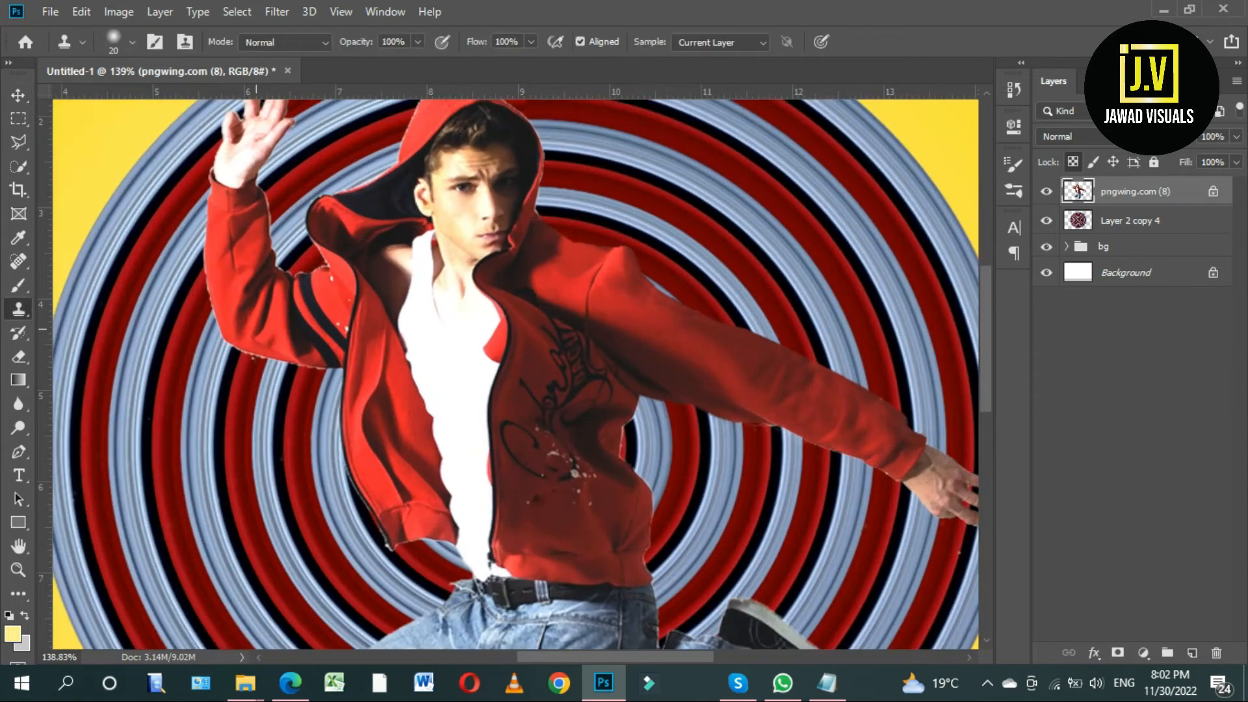
scroll(247, 339, up, 3)
scroll(234, 394, up, 1)
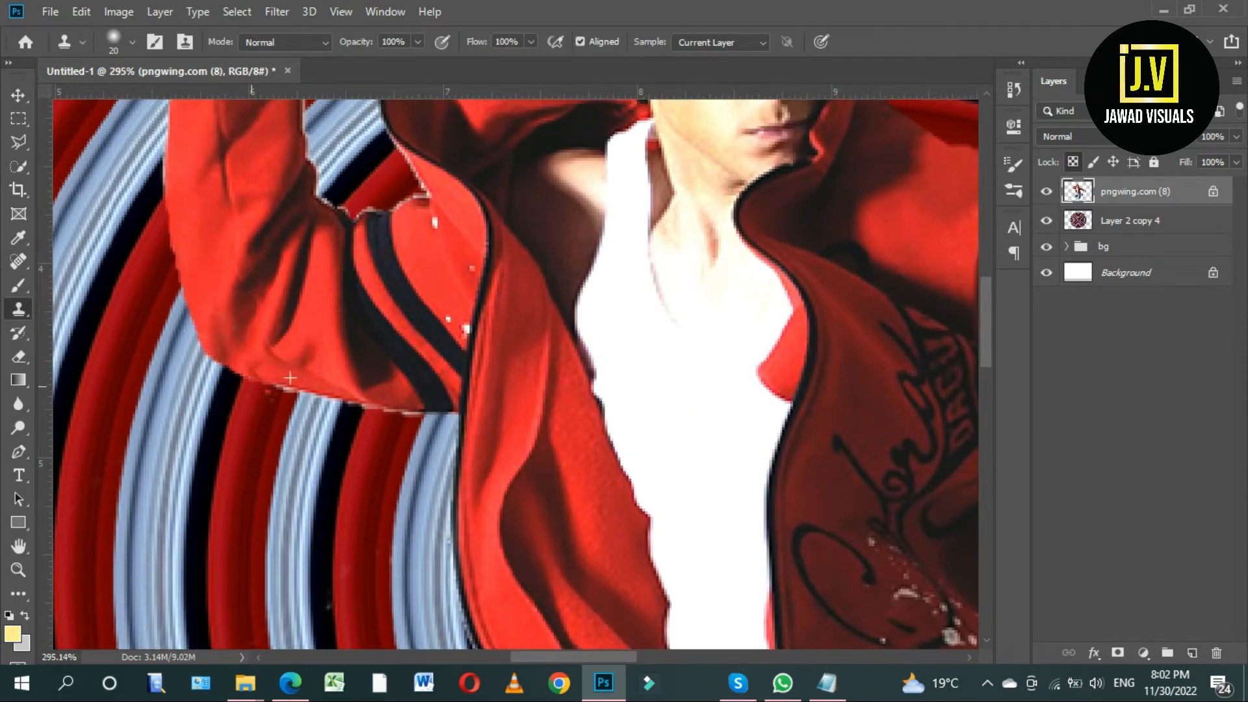
scroll(455, 429, down, 3)
scroll(485, 546, up, 4)
scroll(491, 520, down, 5)
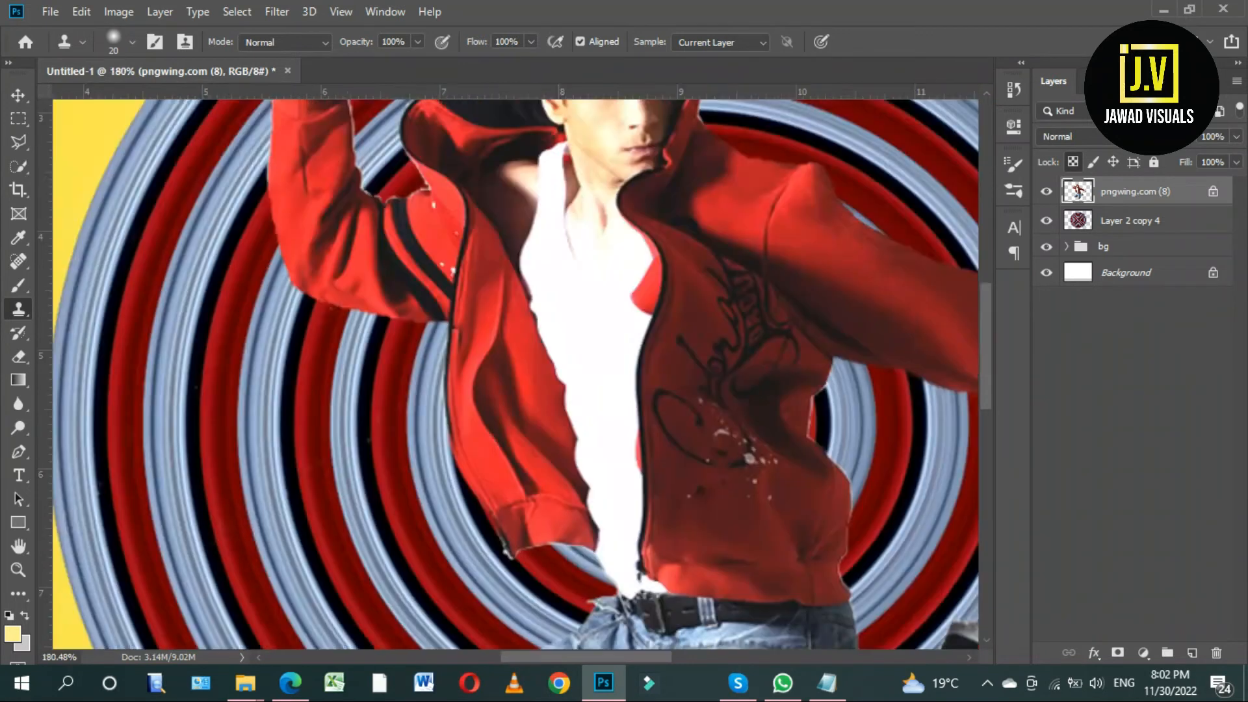
scroll(487, 534, up, 1)
scroll(501, 278, up, 3)
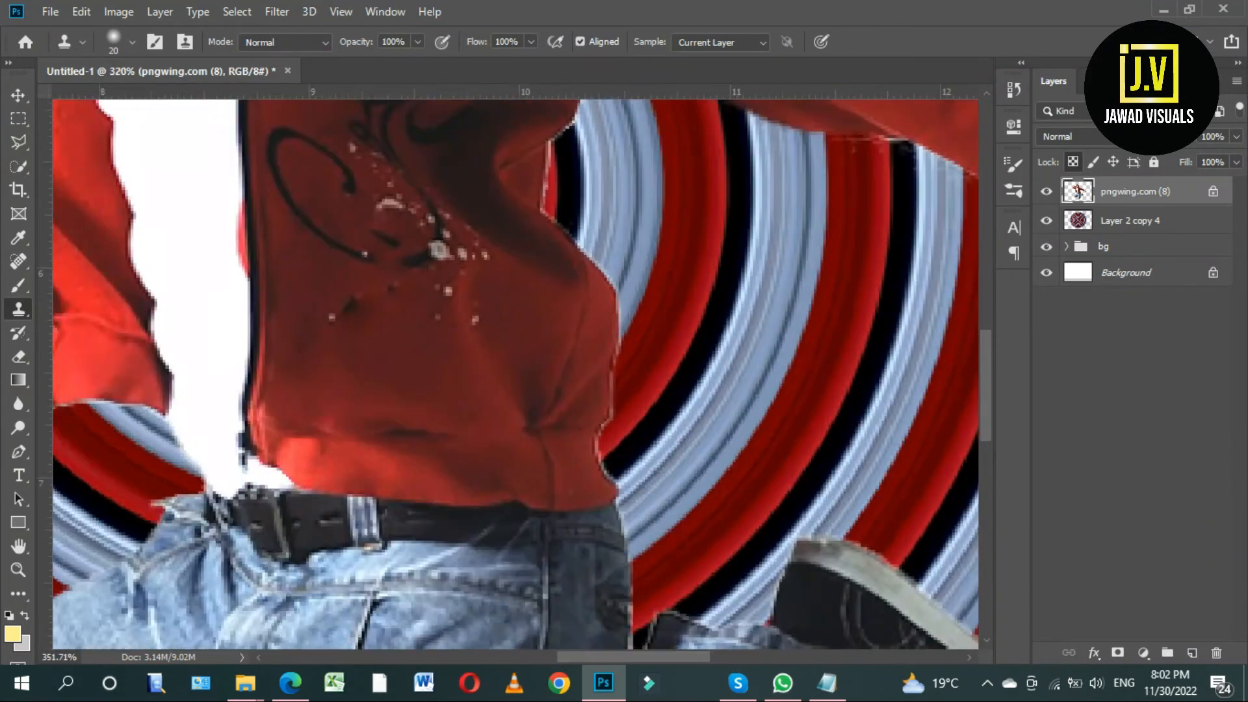
scroll(577, 409, up, 2)
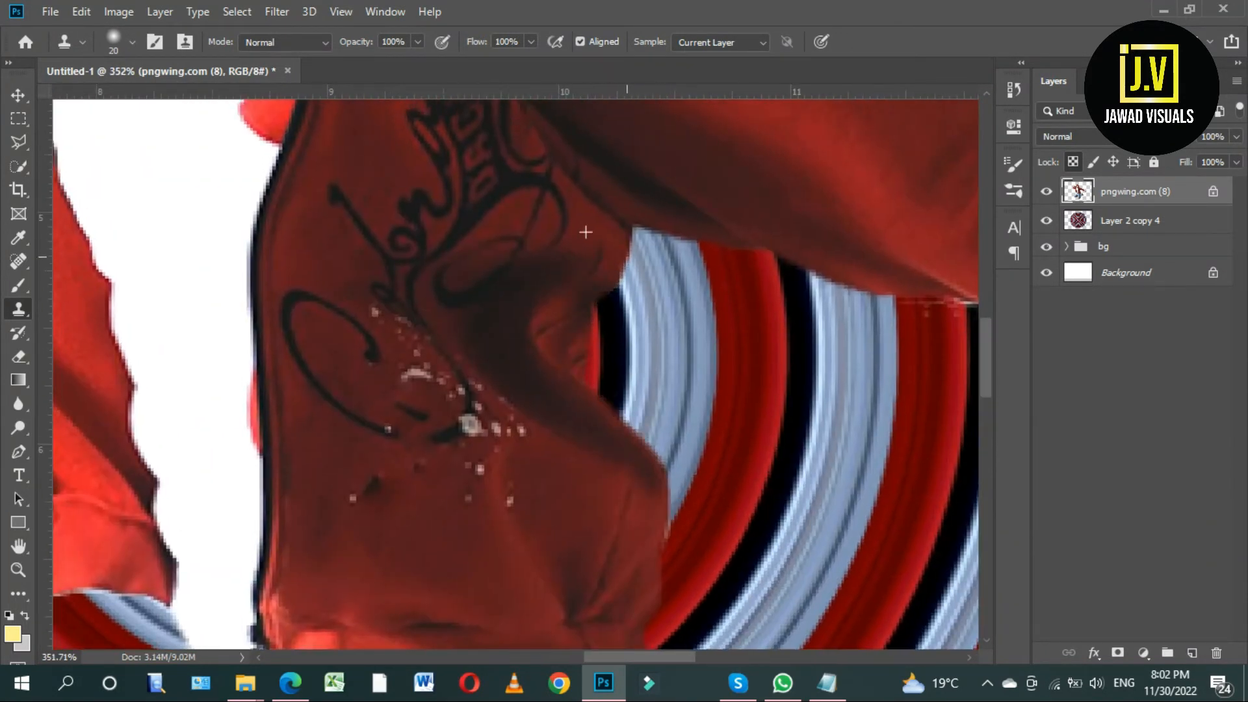
scroll(585, 234, down, 10)
Step: Add a layer mask to the striped circle layer
click(19, 96)
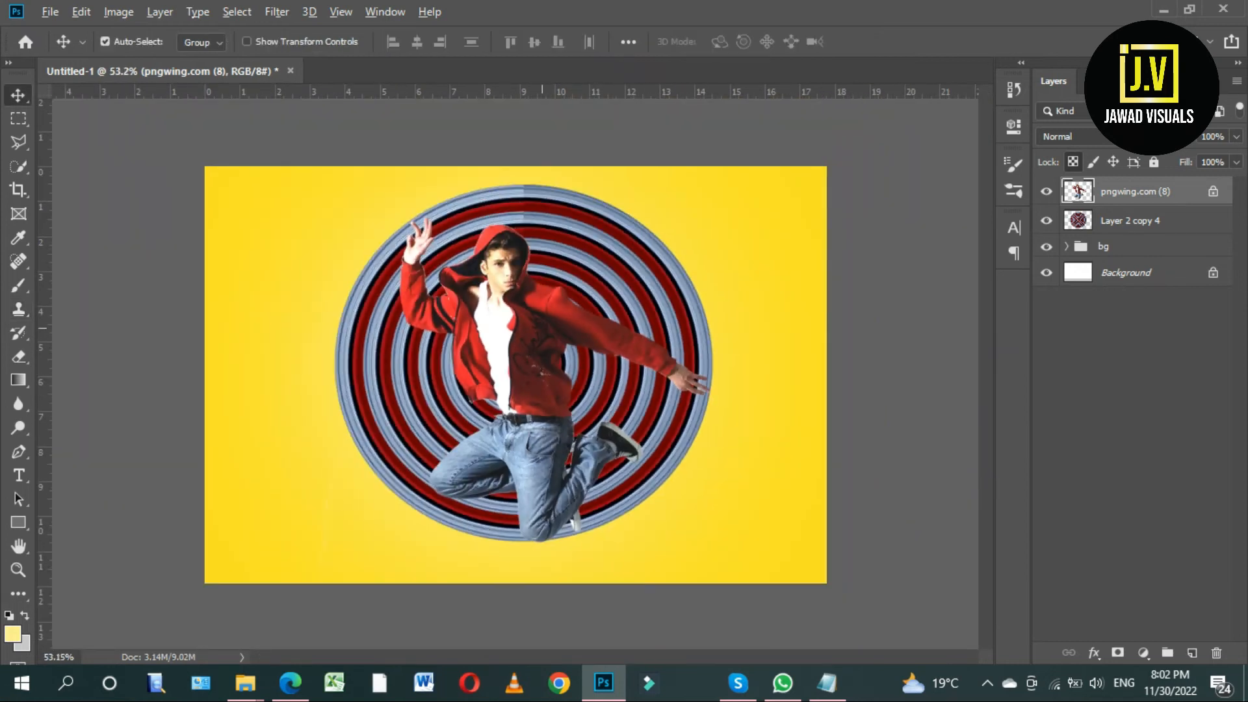
scroll(563, 312, up, 3)
click(1129, 221)
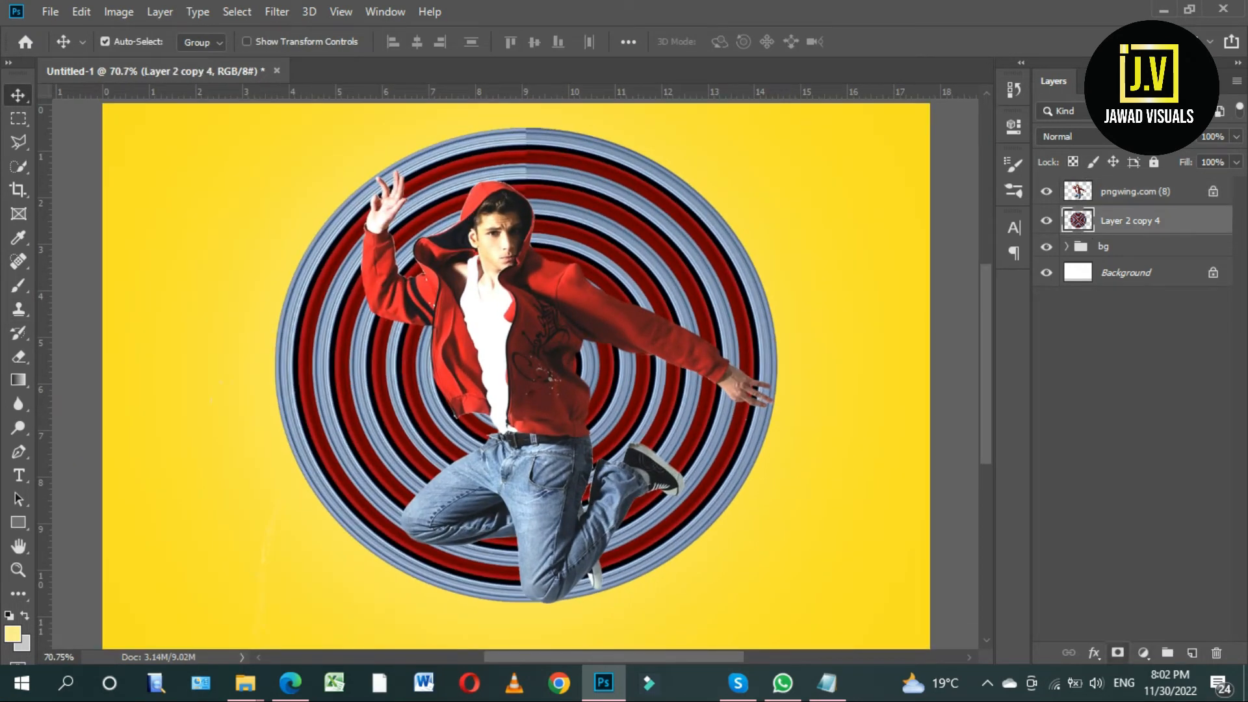
click(1118, 653)
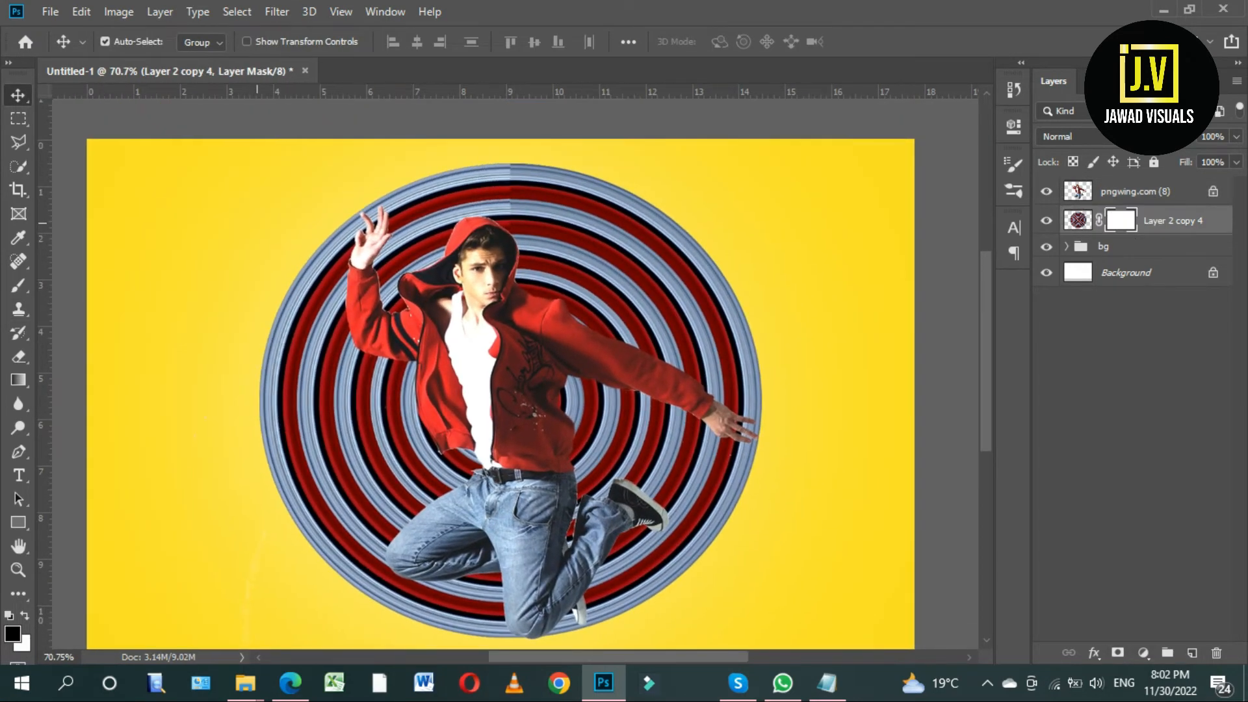
Step: Set up a hard round brush with black at a size of 250 px for painting on the mask
key(b)
key(bracketleft)
key(bracketleft)
key(bracketleft)
key(bracketleft)
key(bracketleft)
key(bracketleft)
key(bracketleft)
key(bracketleft)
click(132, 43)
double_click(129, 286)
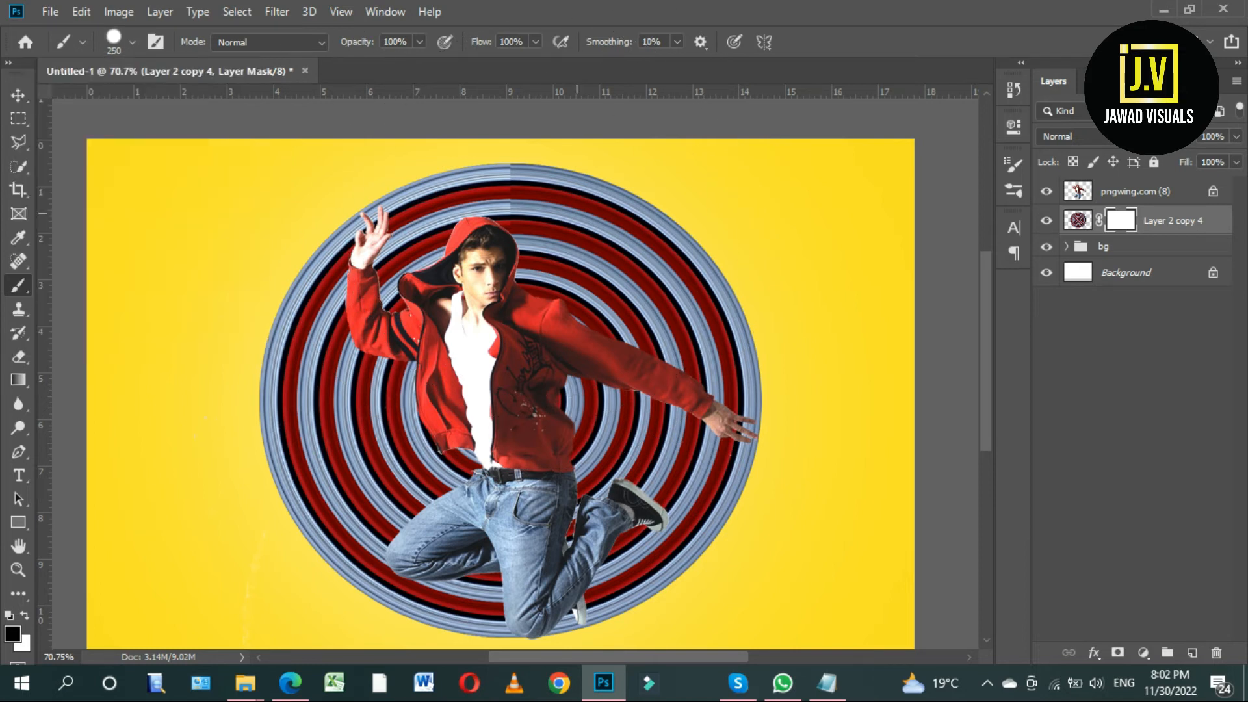
Step: Paint black on the mask to hide the stripes above the man's head, shoulders and outstretched arm, reducing the brush to 150 px
drag(552, 195, 611, 267)
key(bracketleft)
drag(467, 230, 544, 178)
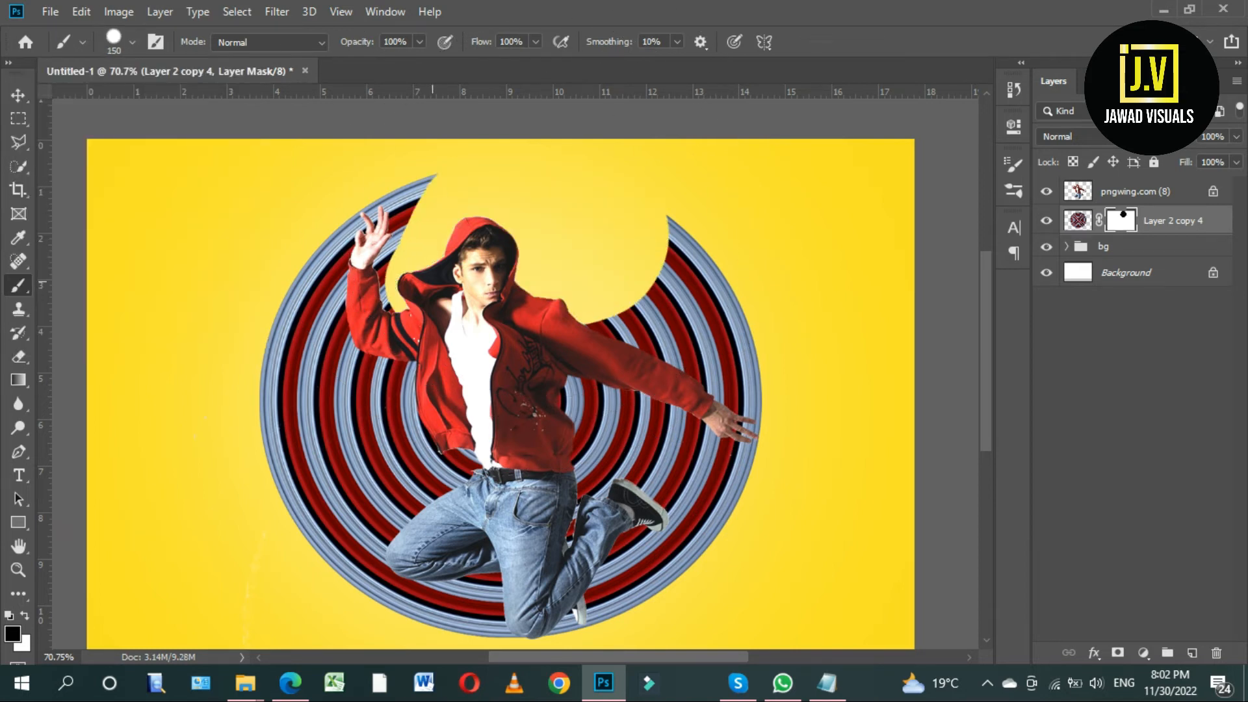
scroll(415, 292, up, 7)
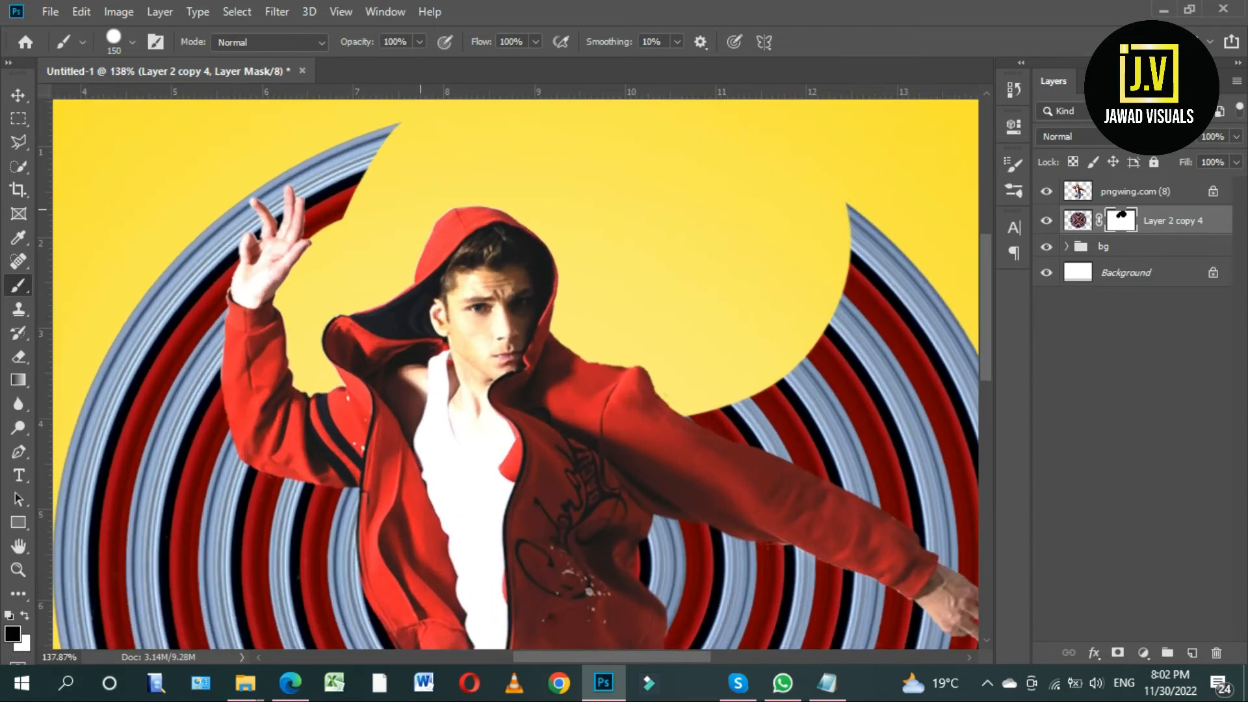
scroll(406, 253, down, 2)
drag(411, 246, 418, 198)
mouse_move(394, 366)
mouse_down()
mouse_move(757, 410)
mouse_move(879, 447)
mouse_up()
drag(845, 390, 687, 356)
click(624, 256)
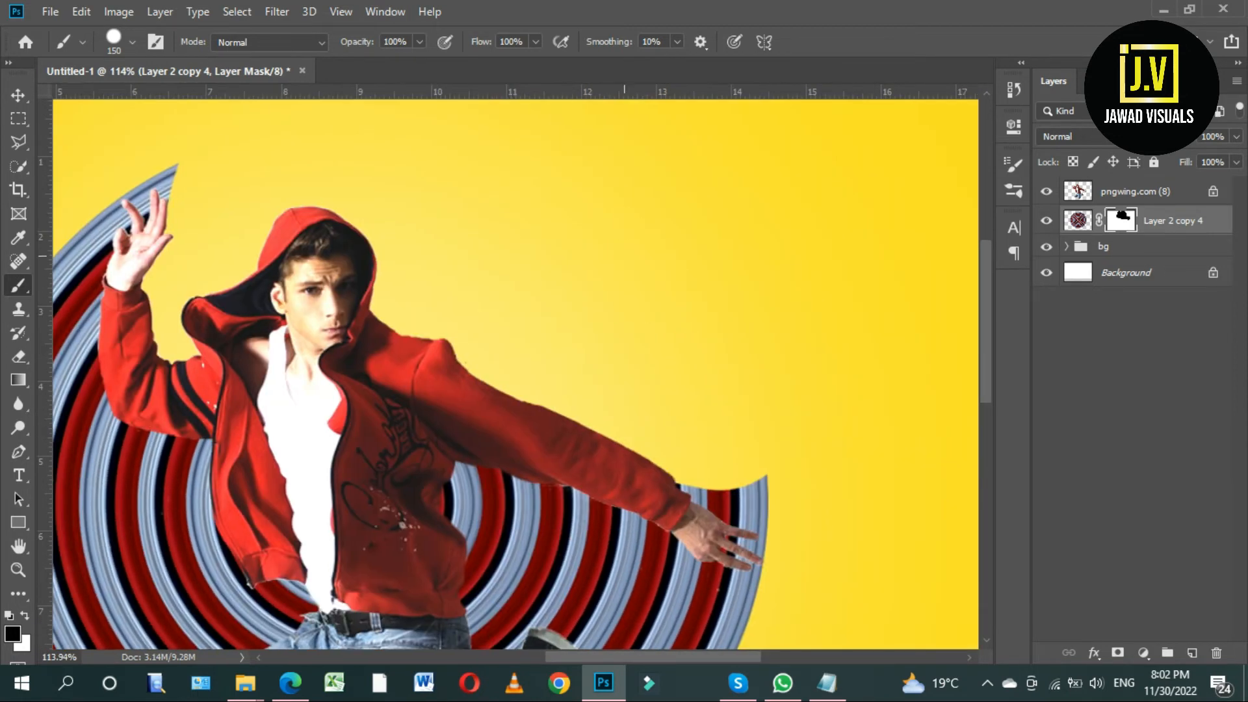
Step: Scale the man's cutout up to about 101% so his hands reach the circle's edges
scroll(500, 215, down, 4)
key(v)
key(alt+bracketright)
key(ctrl+t)
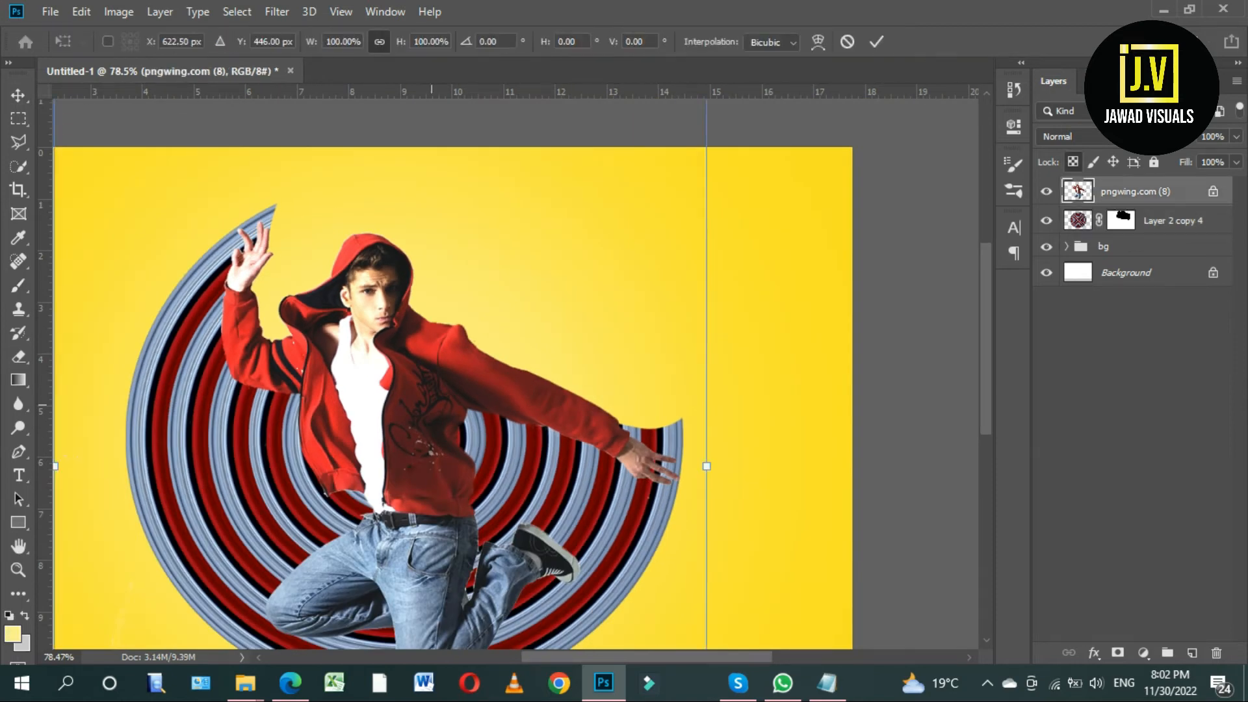
scroll(445, 381, down, 4)
key(Return)
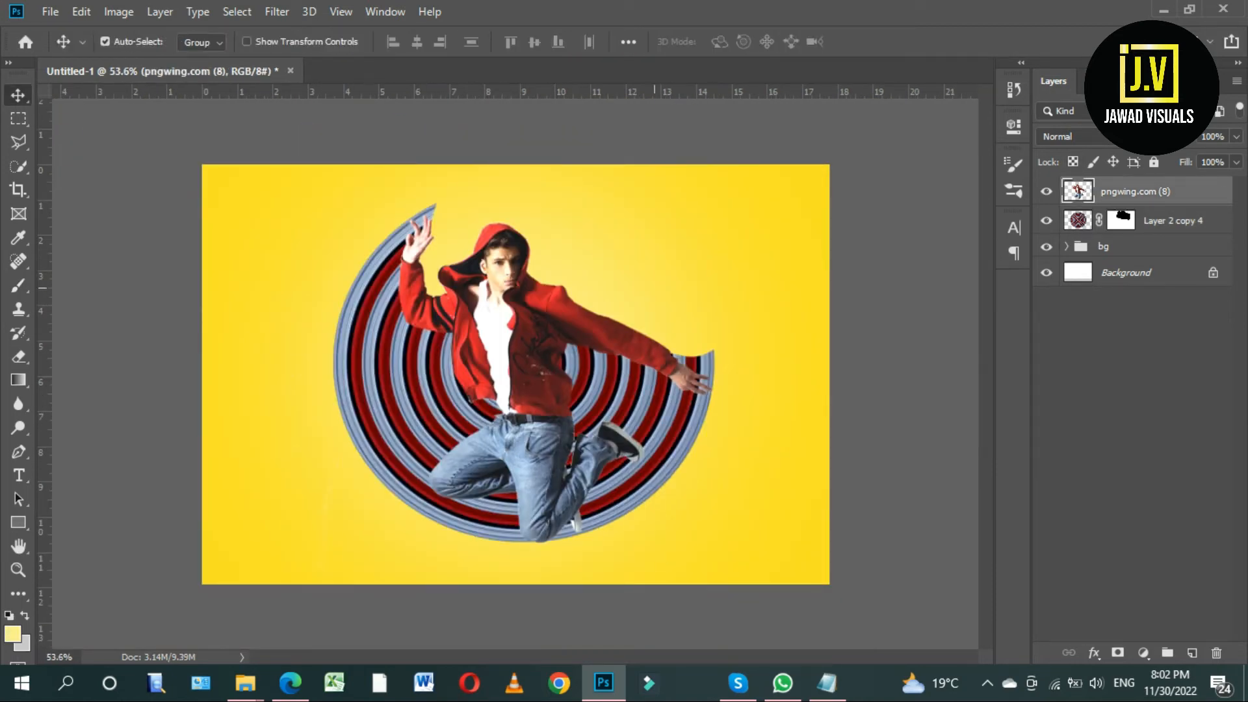
key(ctrl+t)
drag(284, 129, 279, 122)
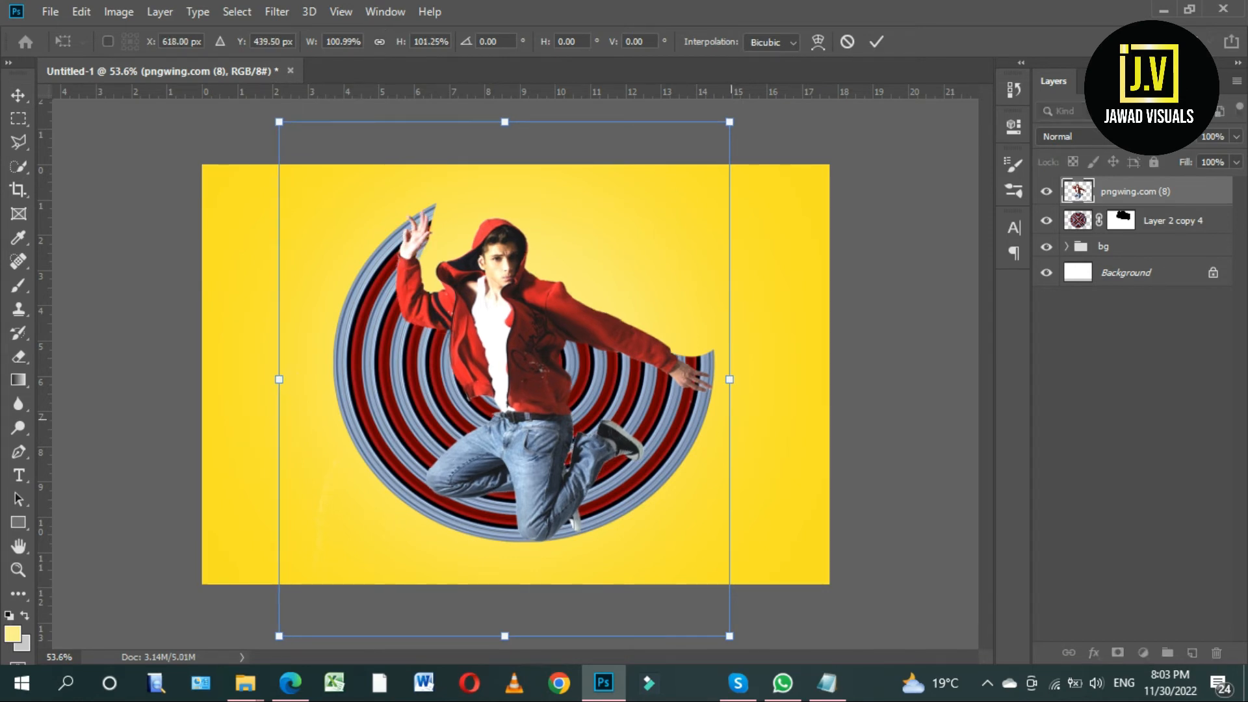
key(Return)
scroll(407, 247, up, 9)
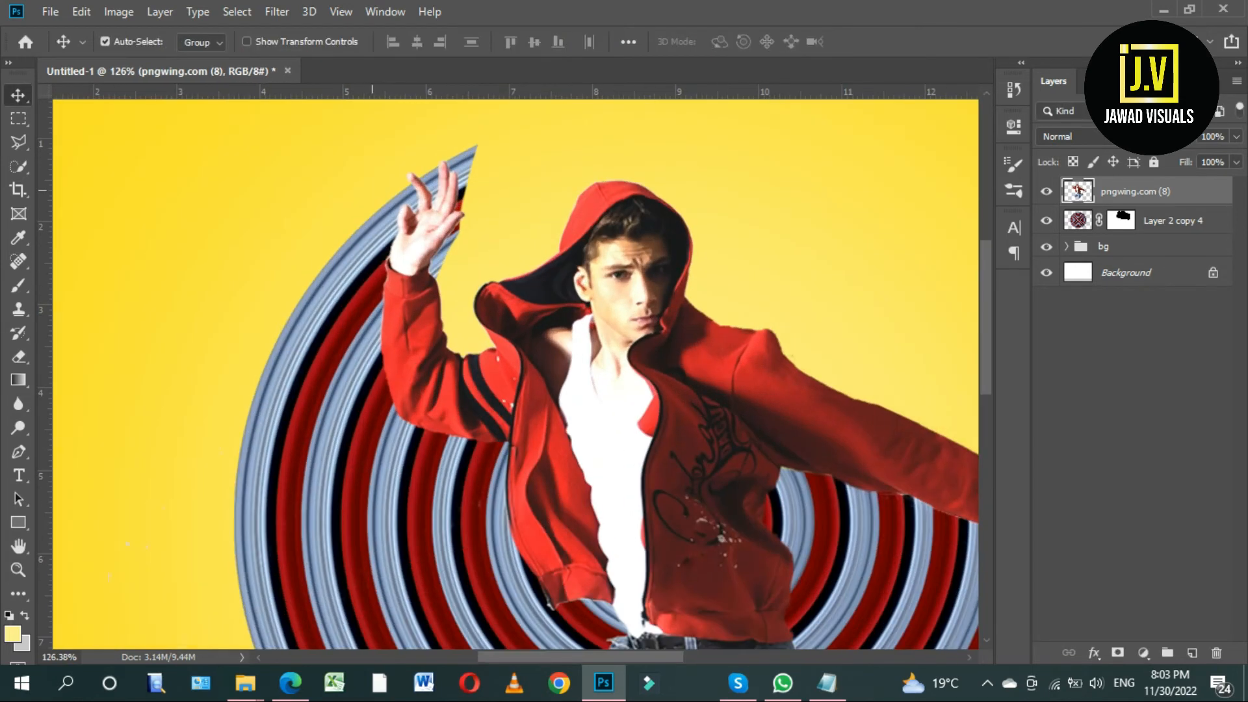
key(e)
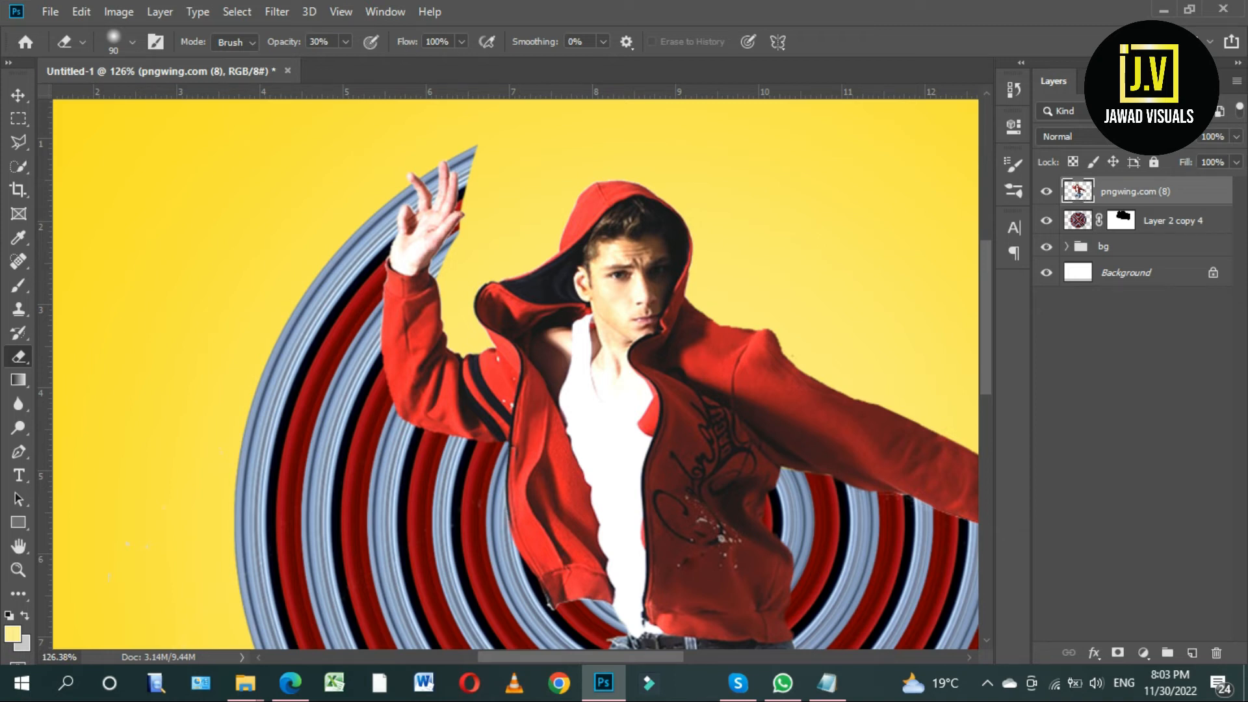
key(alt+bracketleft)
key(b)
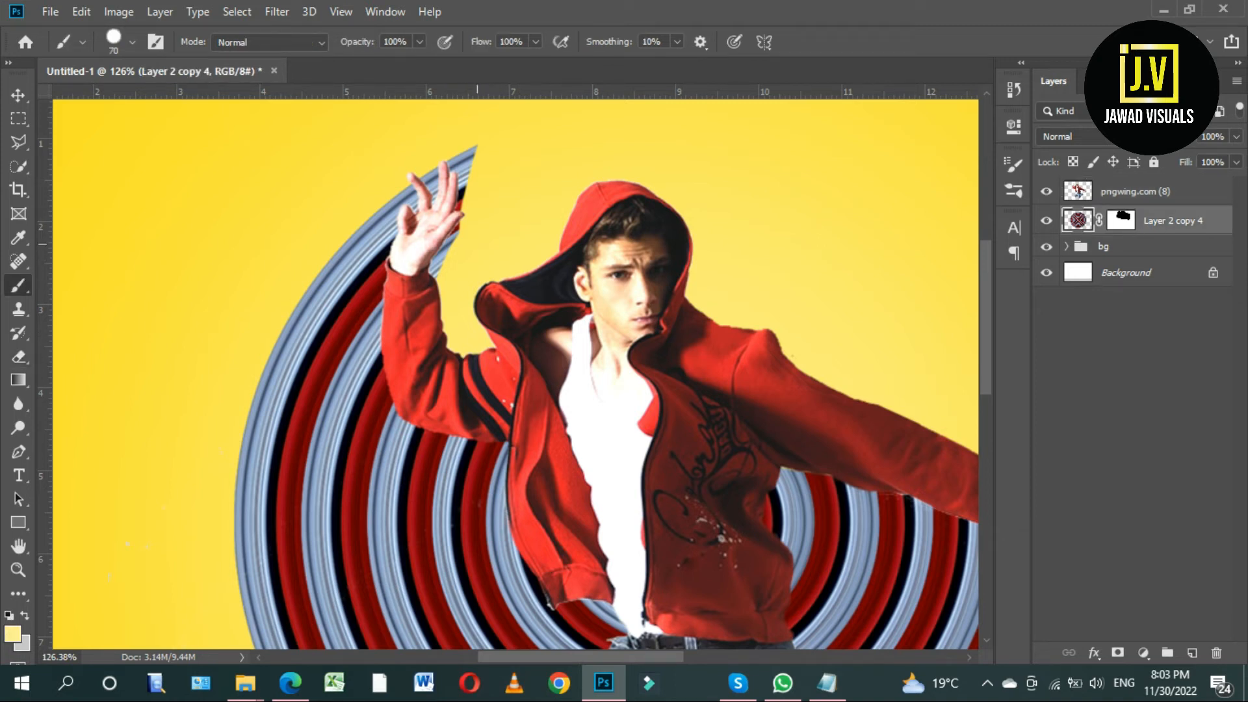
scroll(468, 216, up, 4)
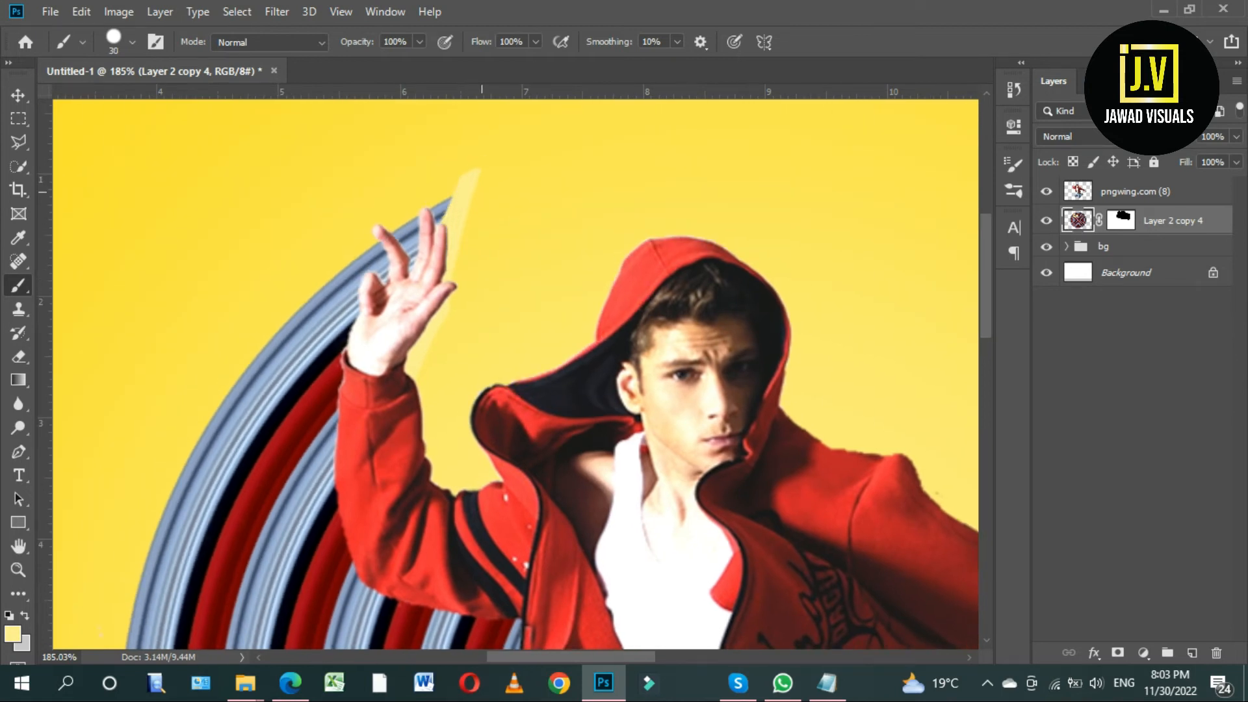
scroll(391, 159, down, 10)
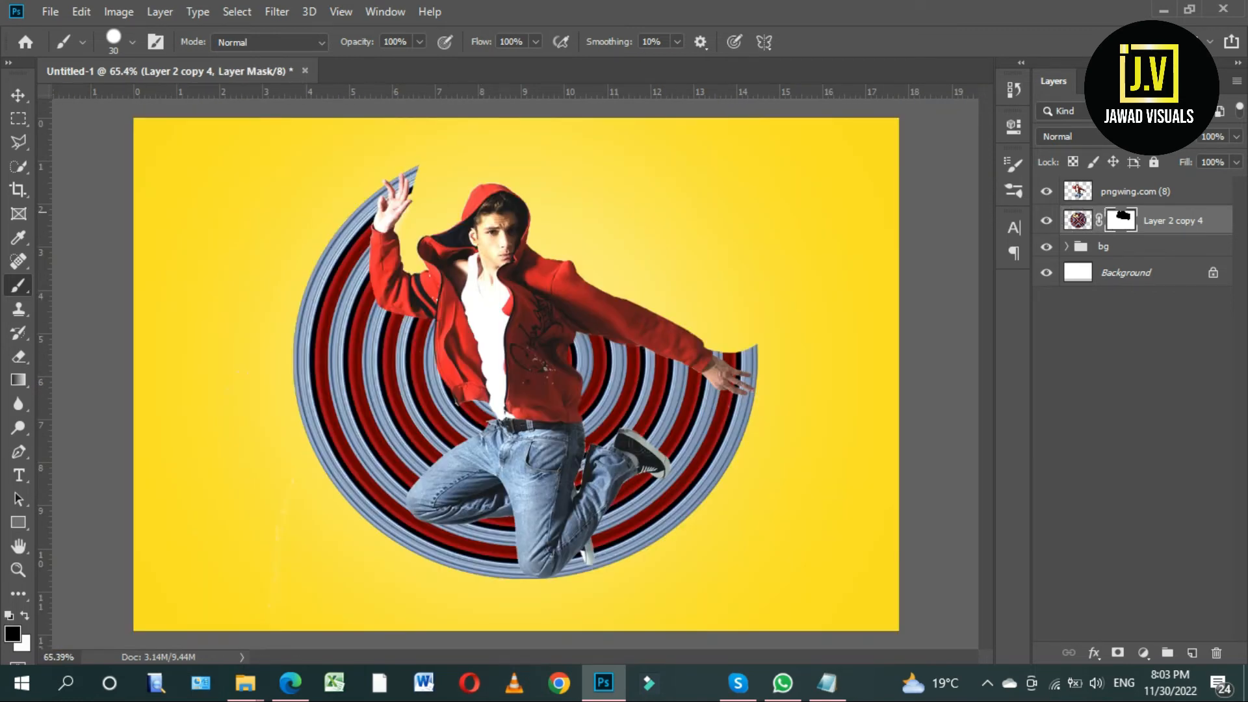
Step: Mask out the leftover stripes beside the raised hand and above the outstretched hand with a 30 px black brush
scroll(406, 186, up, 5)
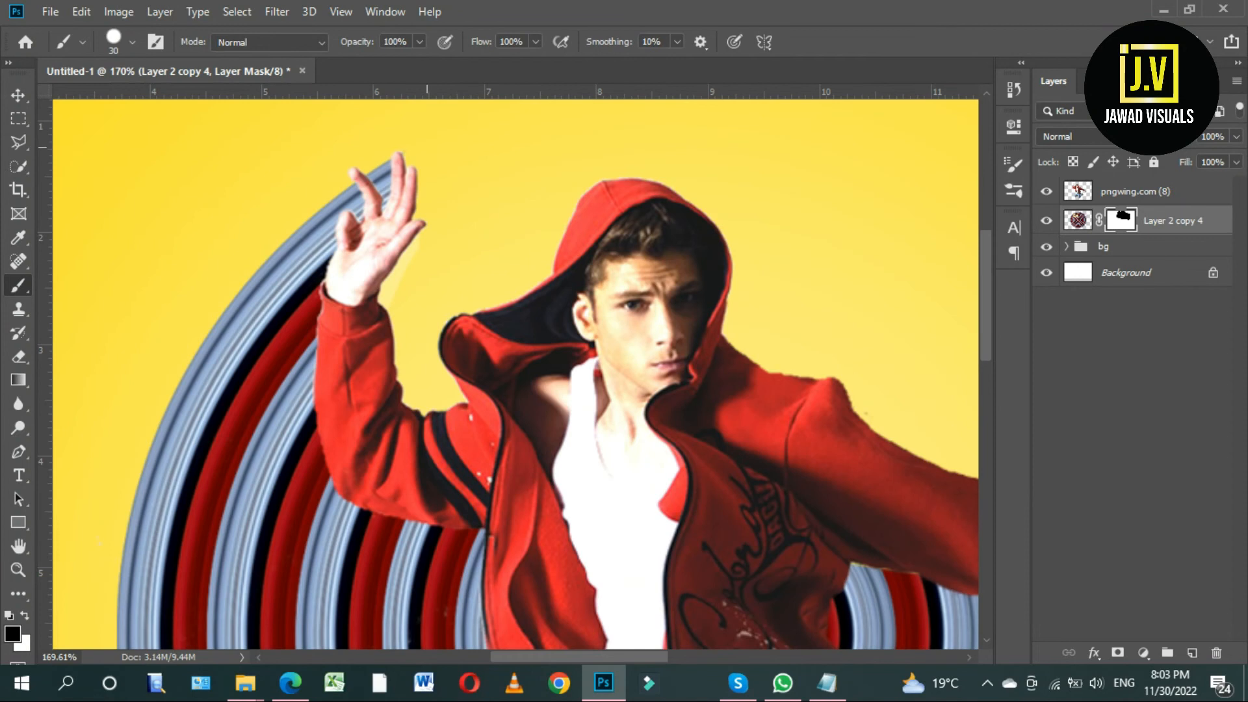
scroll(392, 290, down, 3)
scroll(629, 400, up, 4)
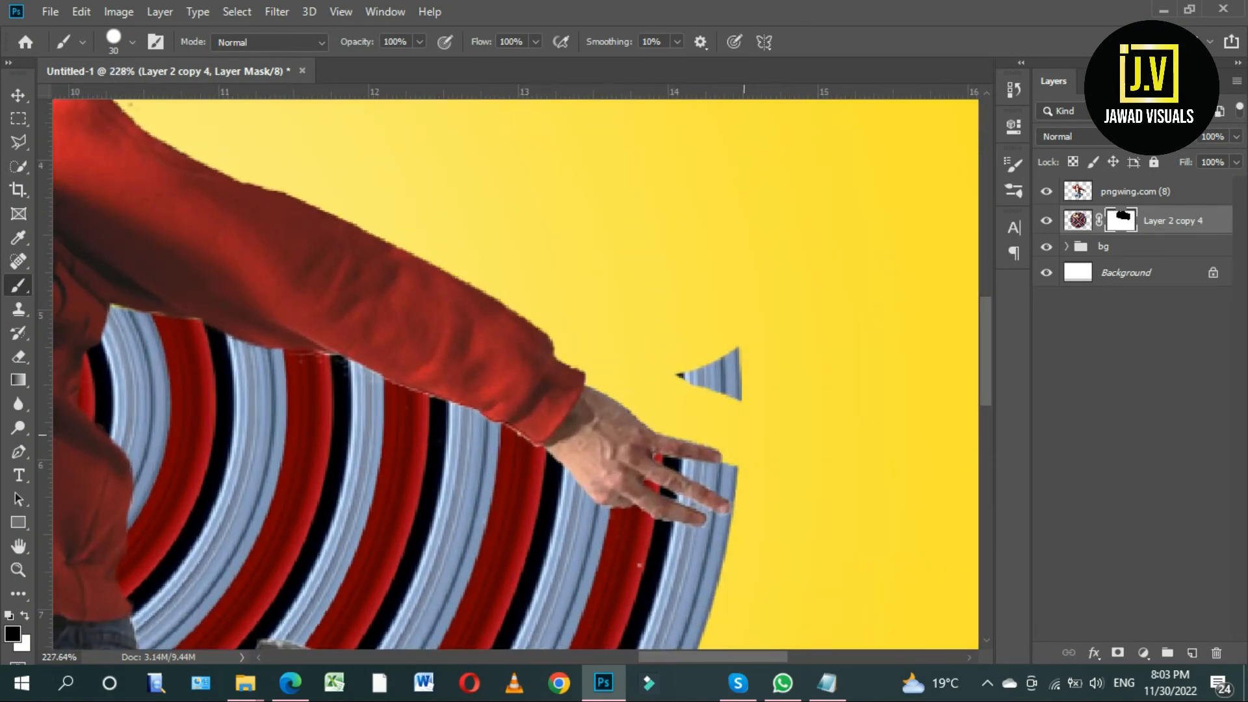
key(ctrl+z)
scroll(758, 406, up, 5)
mouse_move(676, 331)
mouse_down()
mouse_move(714, 345)
mouse_move(741, 433)
mouse_up()
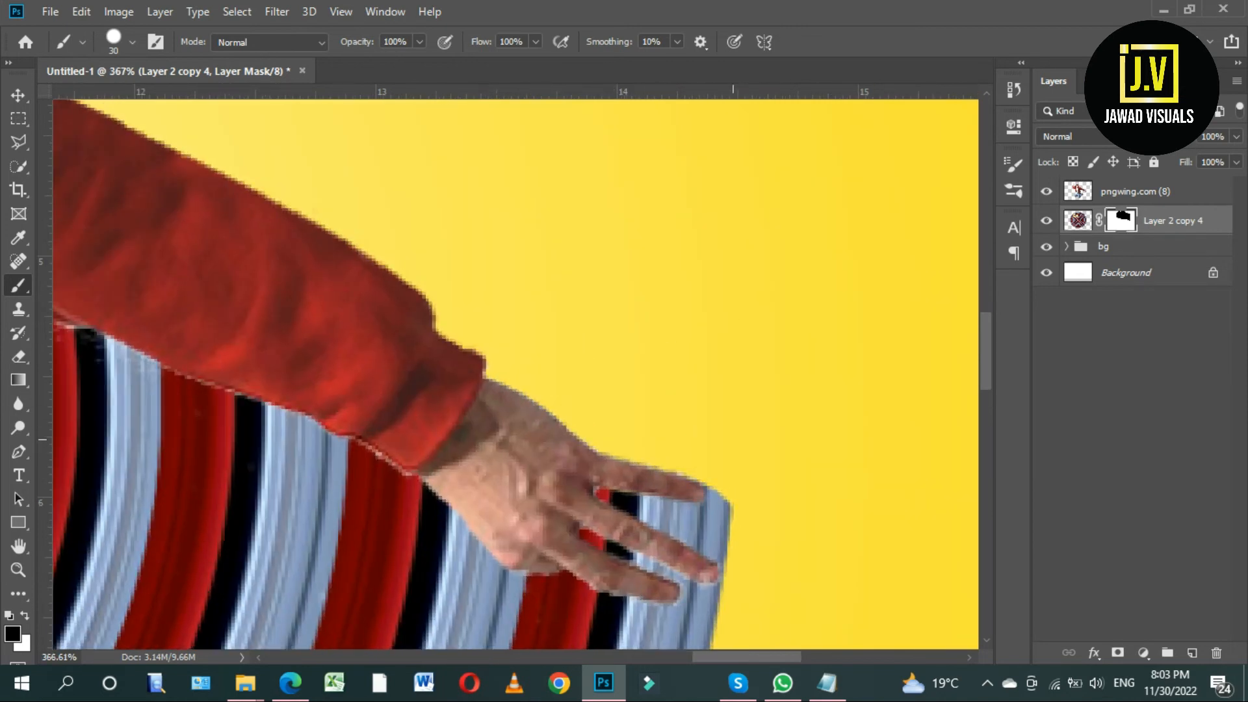
scroll(695, 361, down, 10)
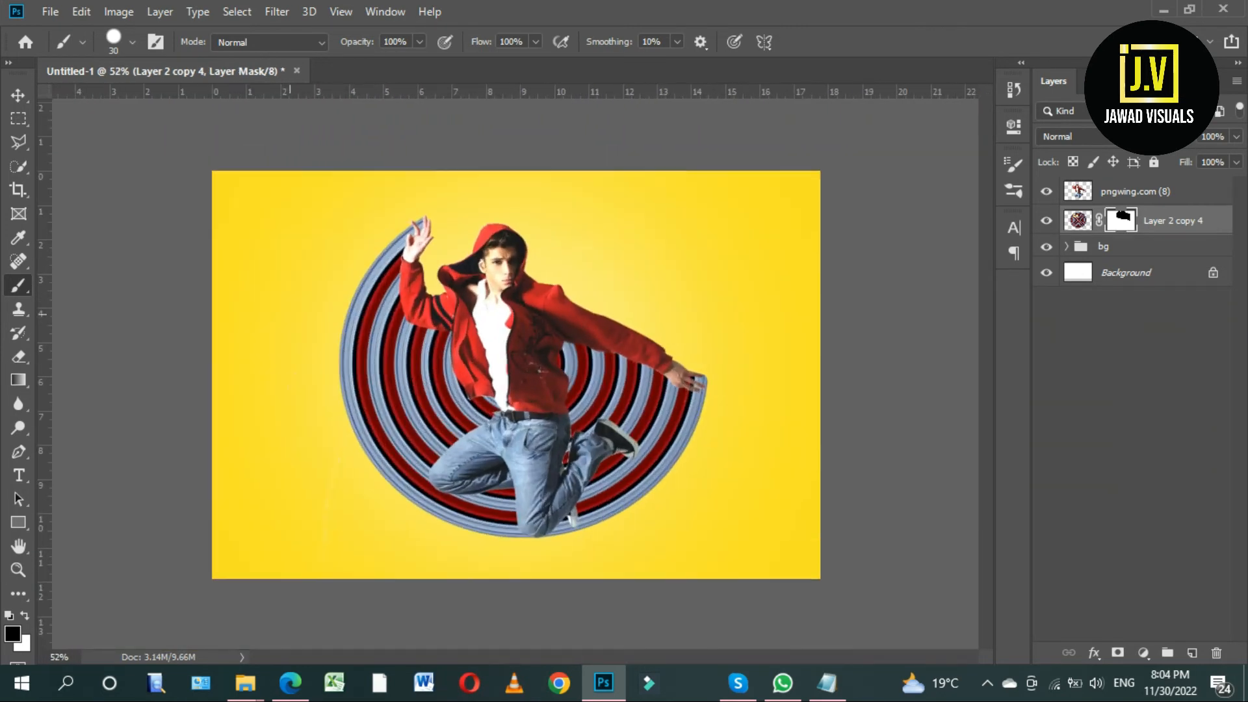
Step: Enlarge the man's cutout and the striped circle together so they fill more of the canvas
key(v)
key(alt+bracketright)
key(alt+shift+bracketleft)
key(ctrl+t)
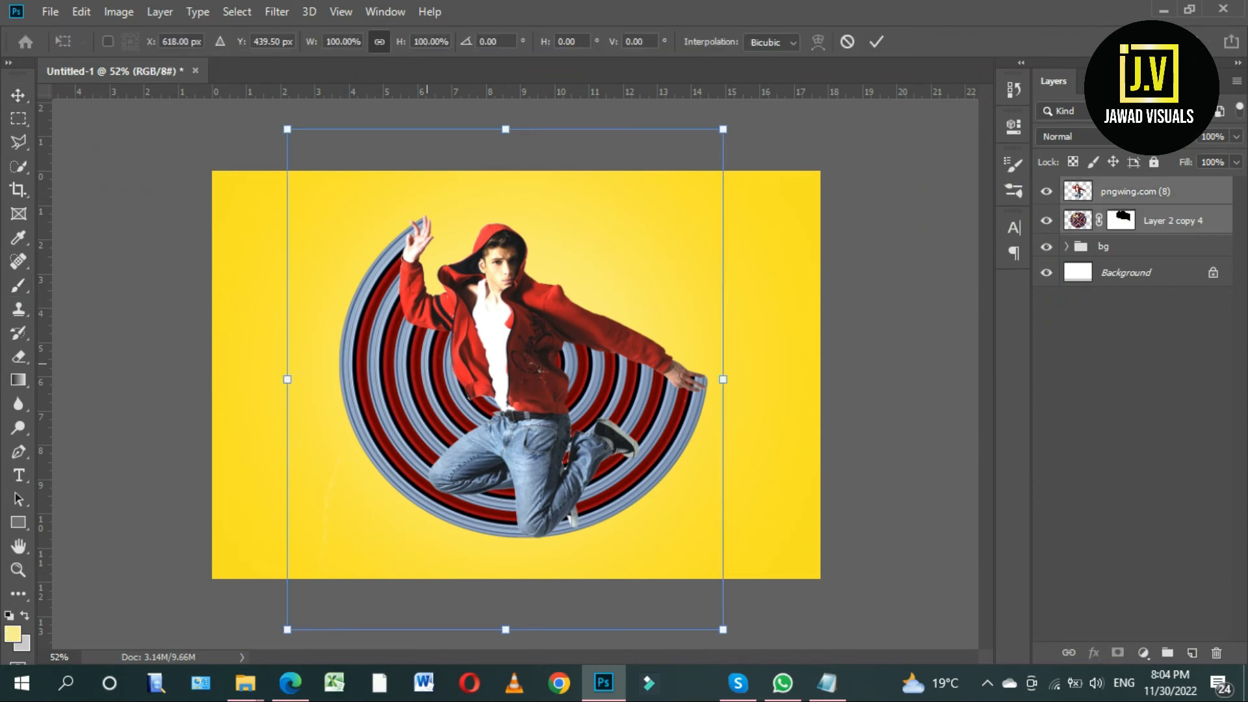
drag(724, 381, 740, 380)
drag(287, 119, 271, 102)
drag(743, 373, 742, 372)
drag(505, 640, 505, 643)
key(Return)
scroll(514, 379, down, 4)
scroll(513, 379, up, 5)
Step: Create a new layer above the striped circle and set the foreground colour to dark grey 1c1c1c
click(1172, 221)
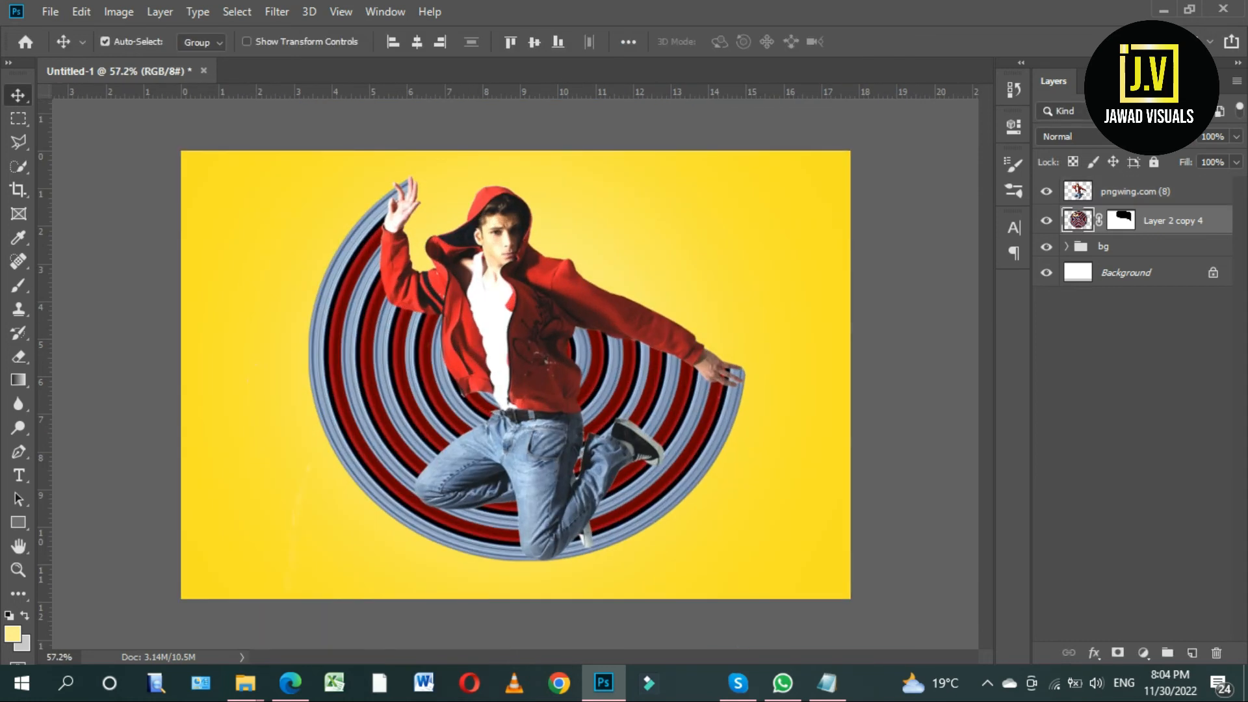
click(1193, 652)
key(b)
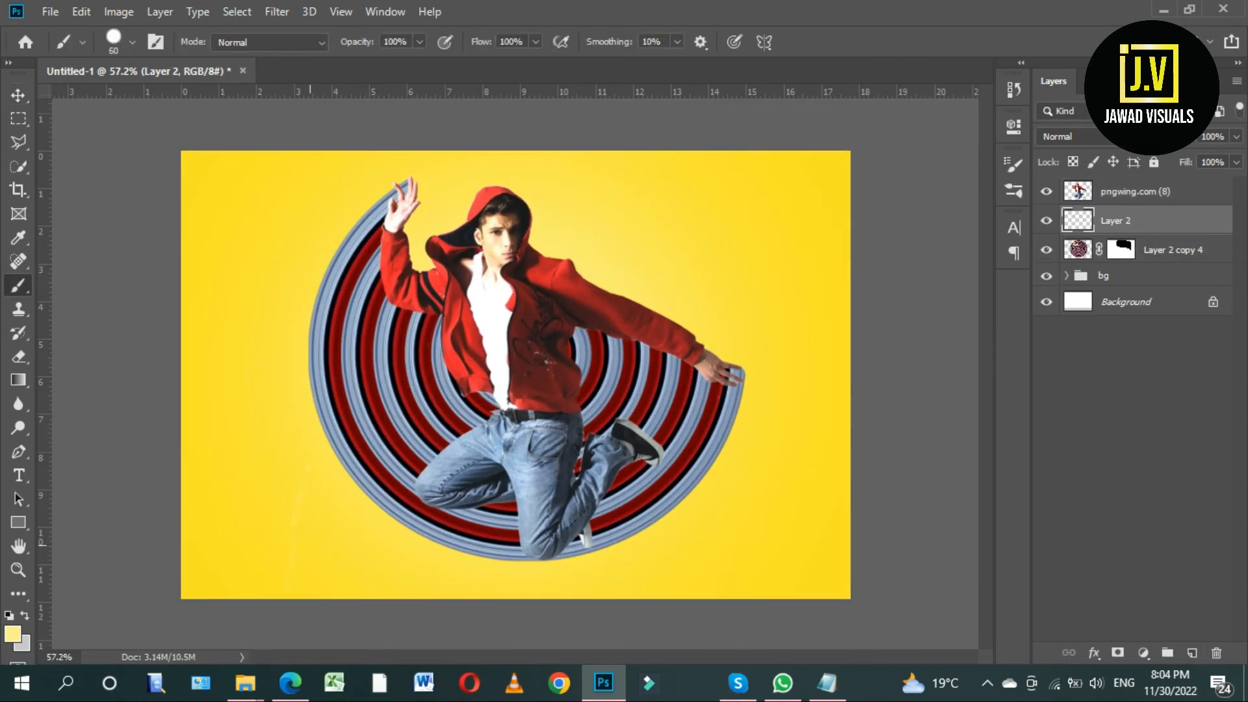
click(12, 634)
click(765, 334)
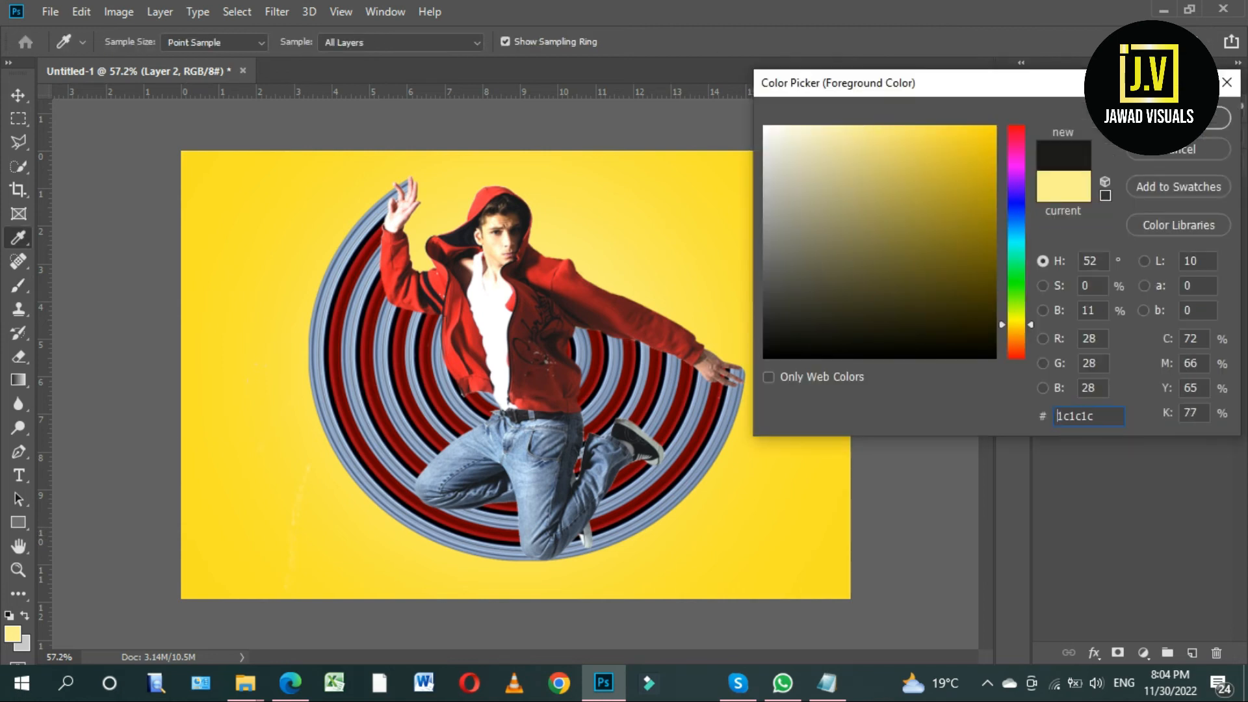
key(Return)
Step: Stamp one soft round 250 px dark spot on the empty yellow area beside the circle's lower edge
click(273, 515)
key(ctrl+z)
click(133, 42)
click(133, 41)
click(278, 499)
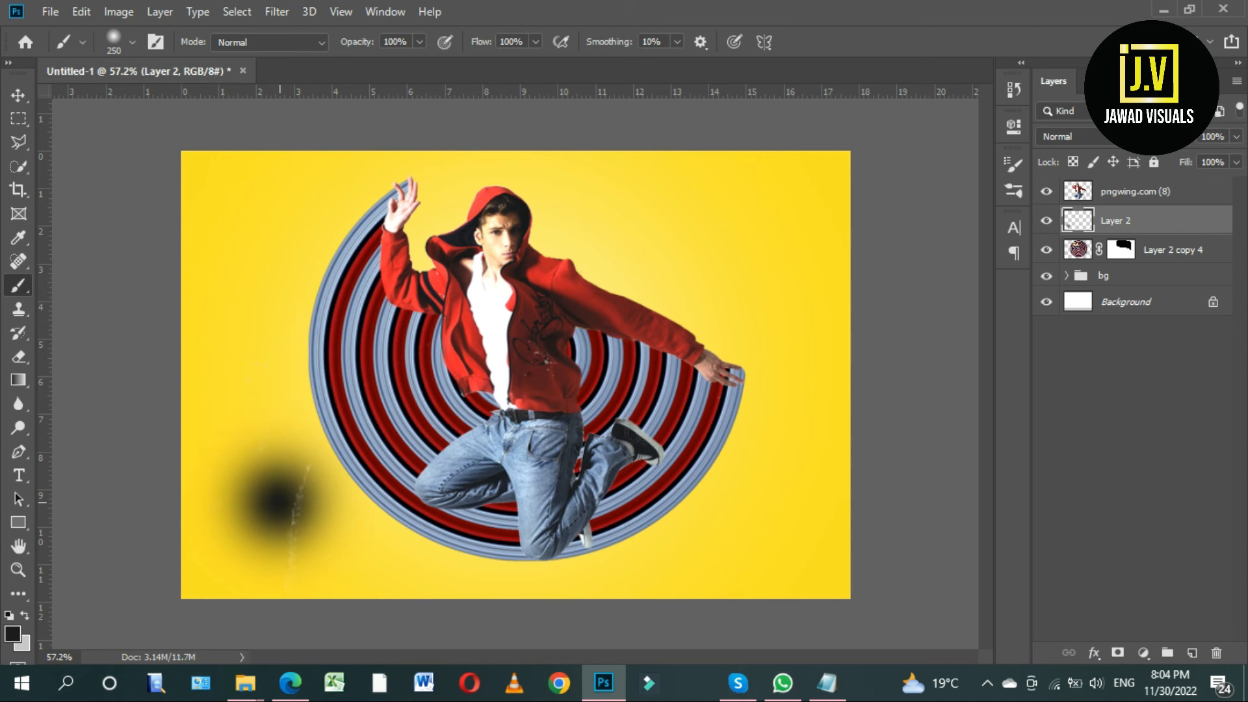
Step: Flatten and widen the dark spot into a thin ground shadow centred beneath the man's knee
key(ctrl+t)
drag(281, 396, 281, 520)
drag(382, 559, 745, 560)
drag(278, 602, 531, 570)
key(Return)
key(b)
scroll(516, 374, down, 2)
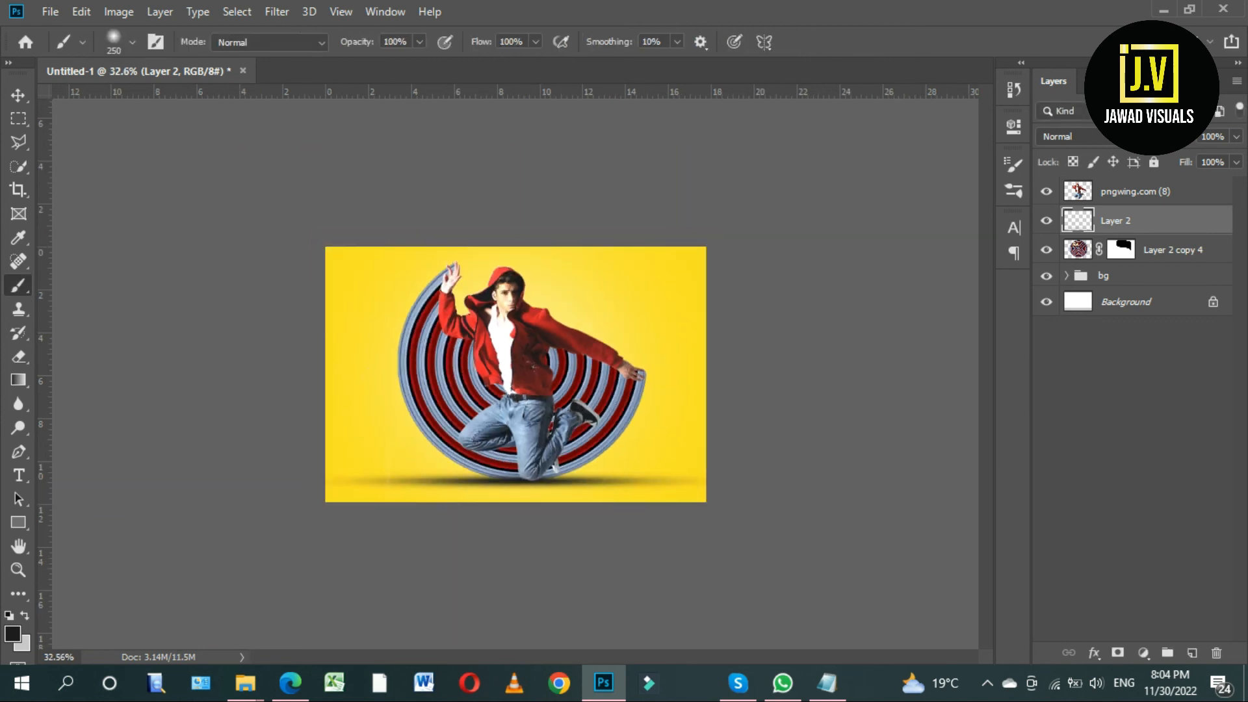
Step: Move the shadow layer below the striped circle layer and nudge the shadow up against the circle's base
key(v)
scroll(520, 478, up, 3)
drag(1143, 221, 1143, 262)
key(Up)
key(Up)
key(Up)
key(Up)
key(Up)
key(Up)
key(Up)
key(Up)
key(Up)
key(Up)
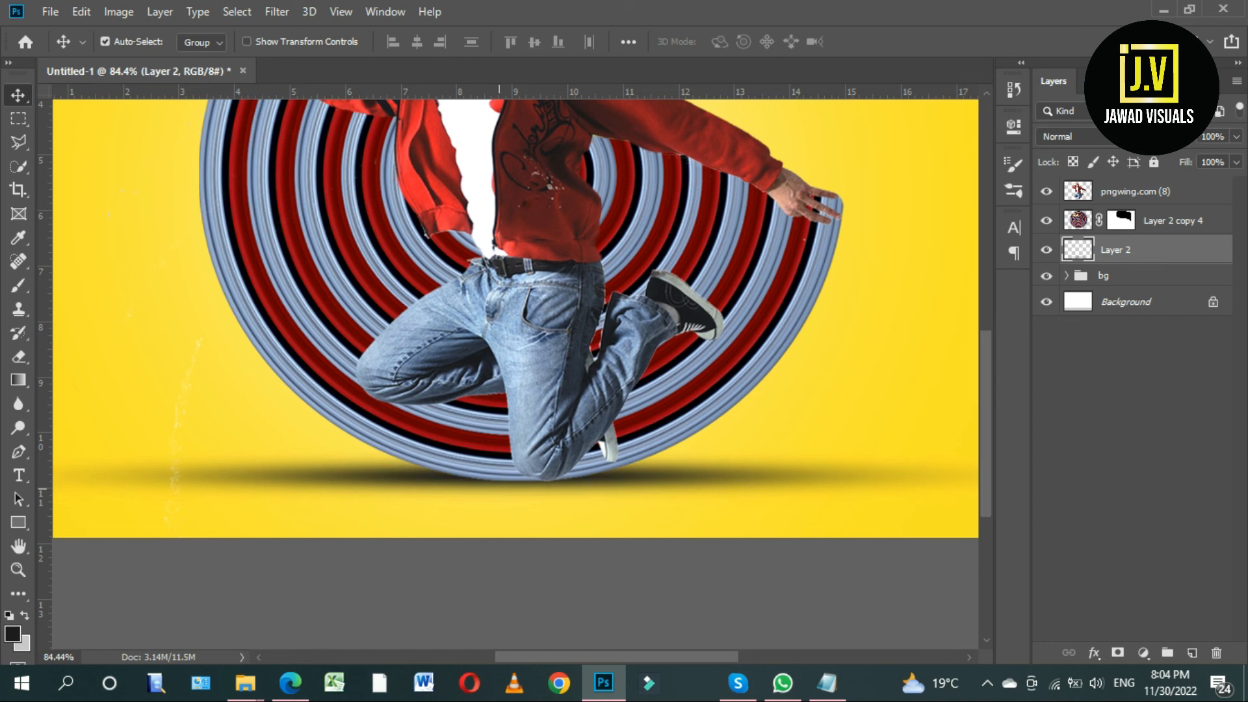
Step: Lower the shadow layer's opacity to 71% and deselect all layers
click(1236, 137)
drag(1238, 158, 1209, 158)
scroll(520, 390, down, 3)
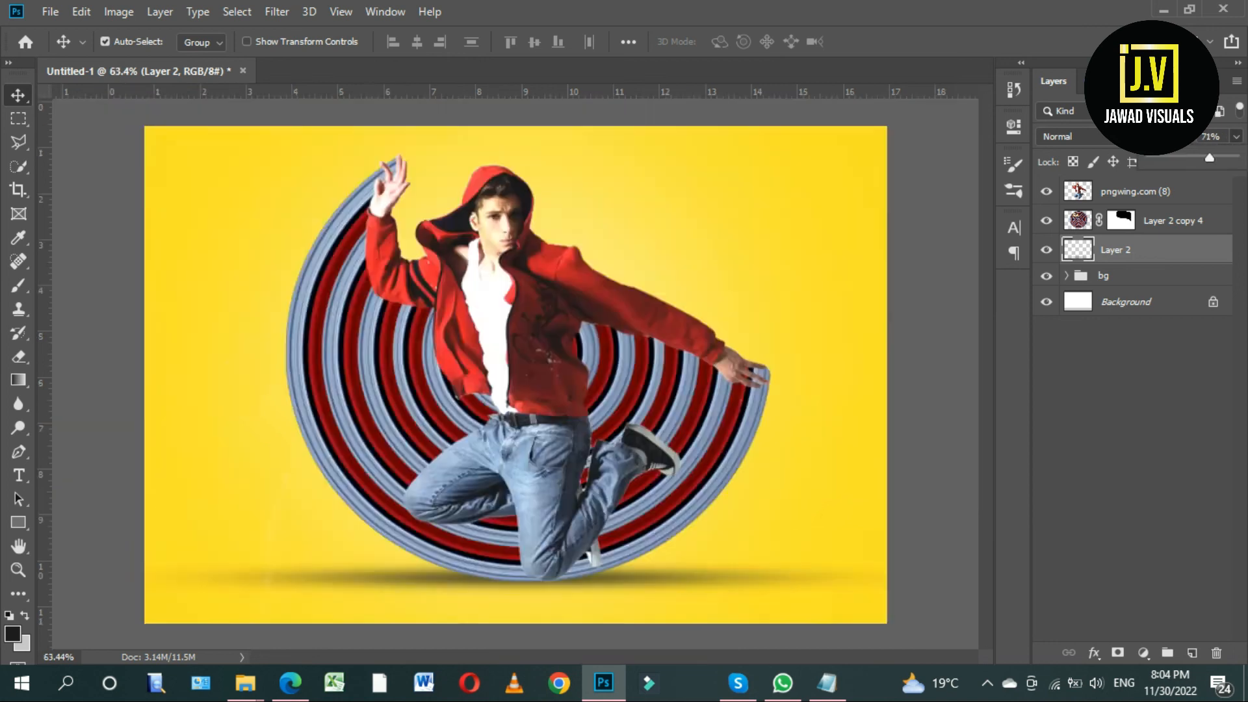
scroll(520, 390, up, 1)
click(877, 364)
scroll(520, 375, up, 3)
scroll(520, 375, down, 4)
scroll(520, 375, up, 3)
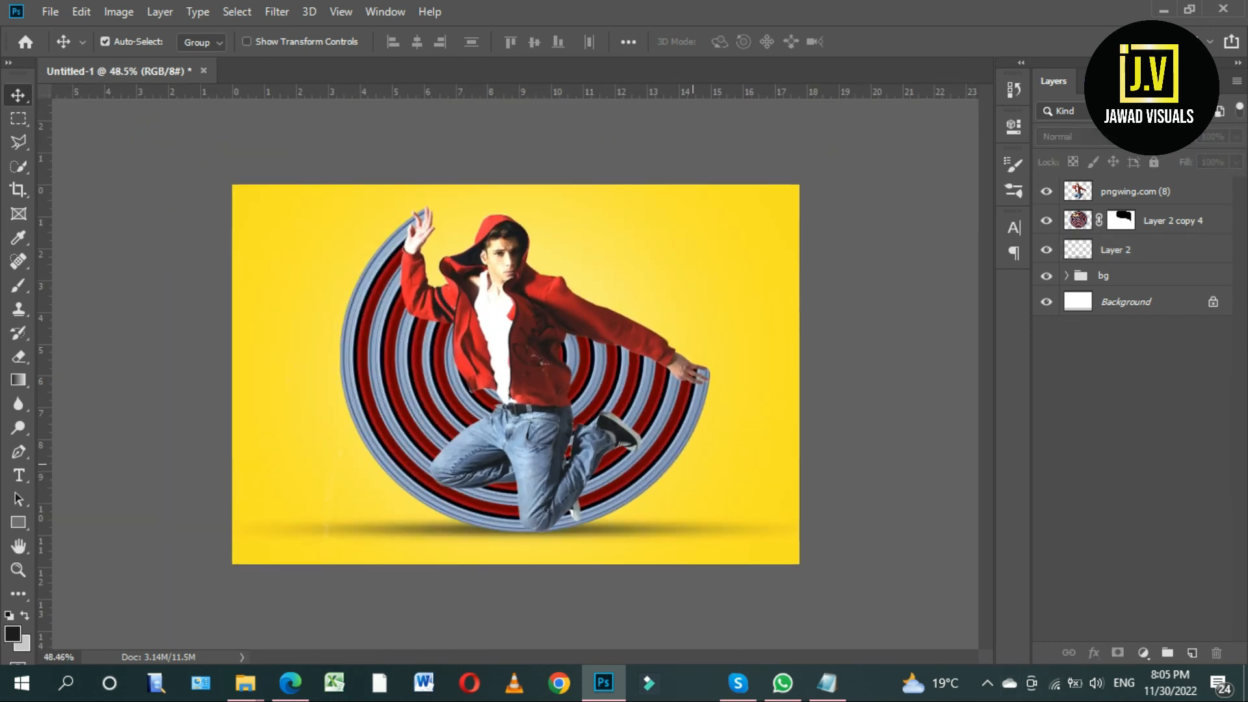